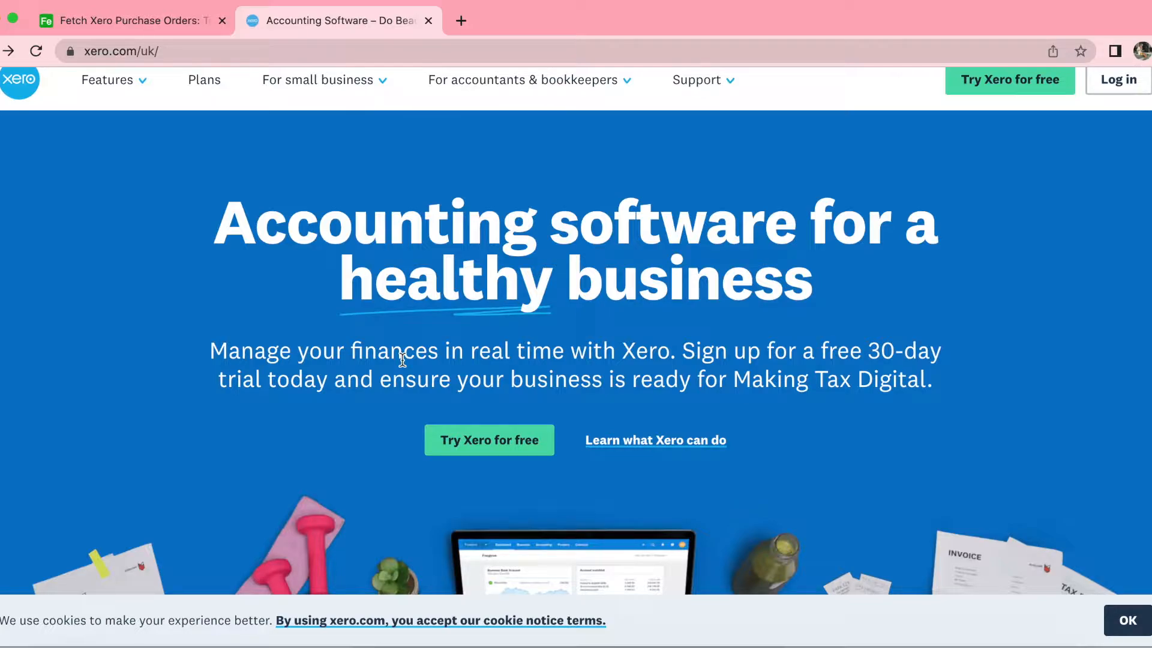
- Switch to the Fetch Xero Purchase Orders base in Airtable and add the Data Fetcher app from the marketplace
left_click(197, 19)
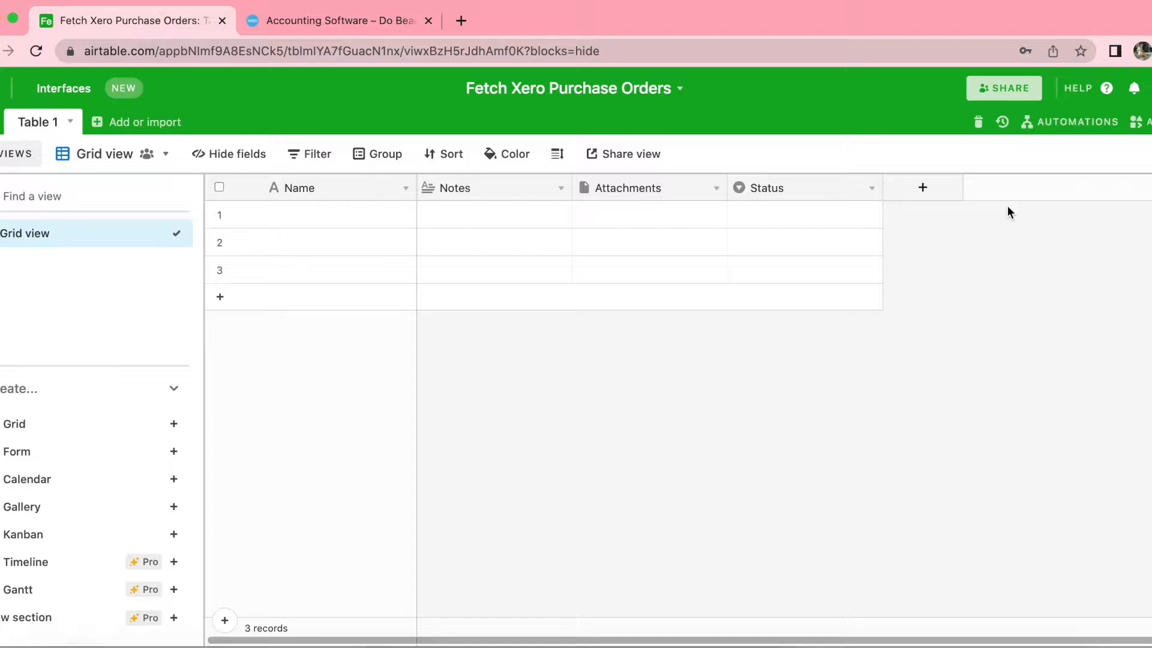
left_click(1135, 122)
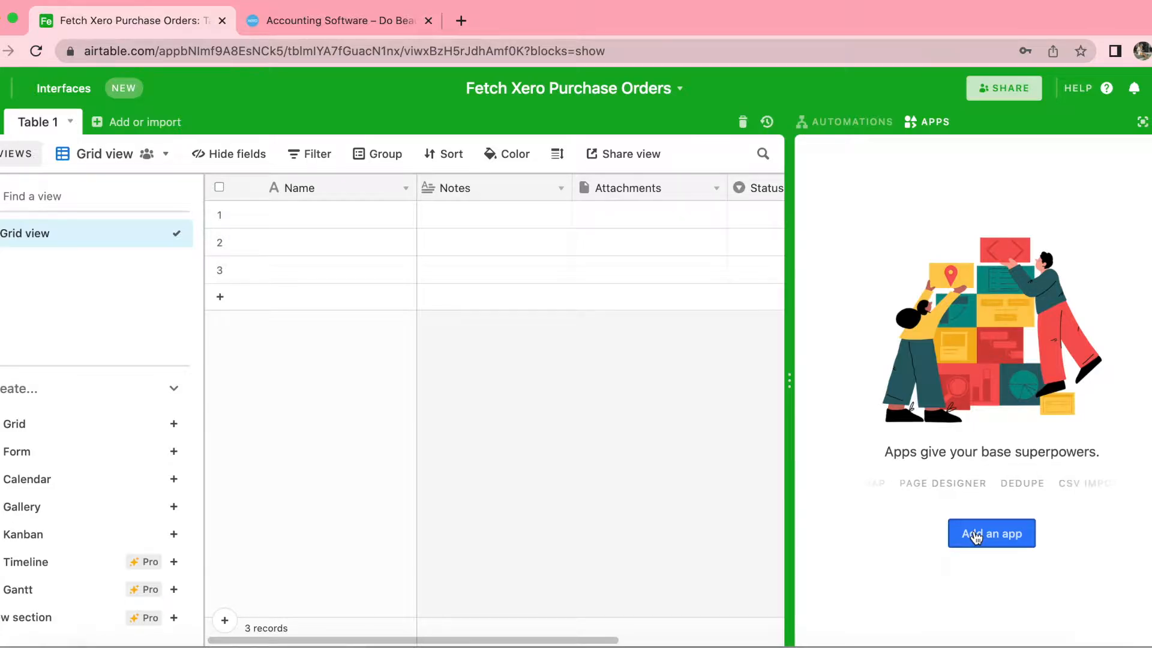
left_click(975, 536)
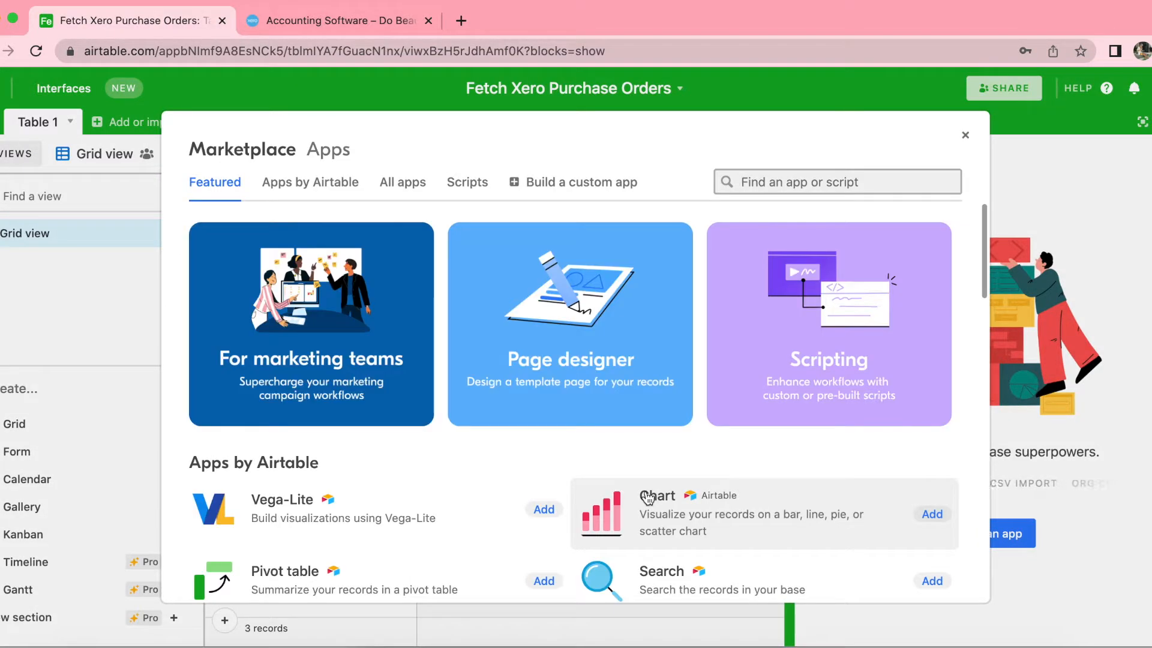
type("dat")
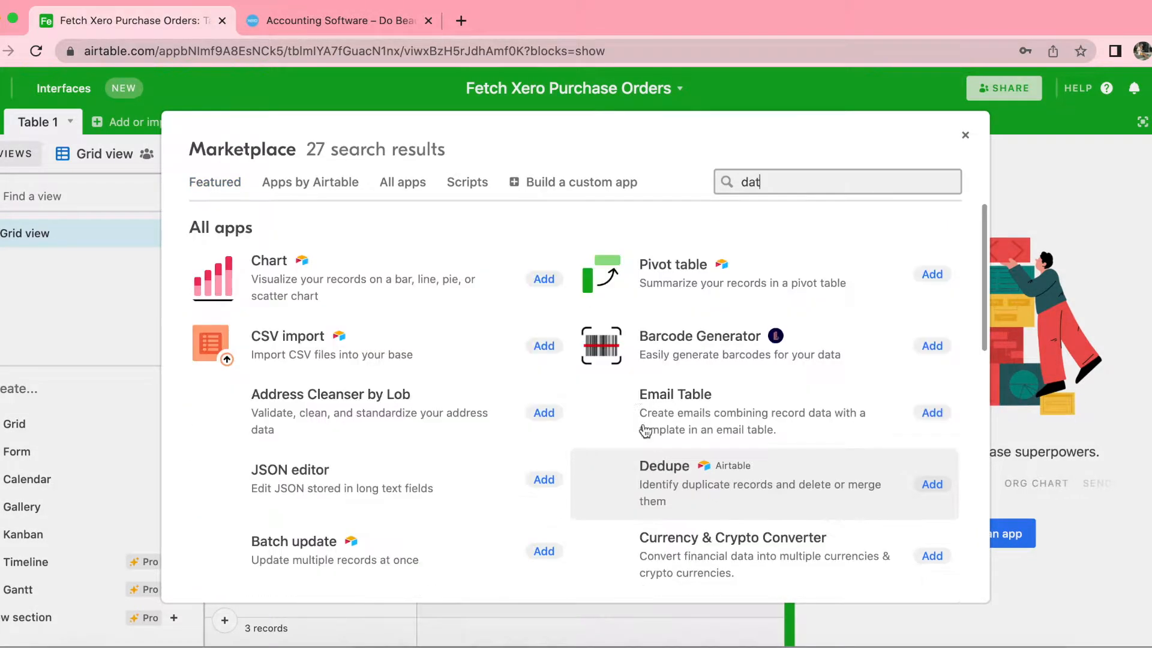
type("a ")
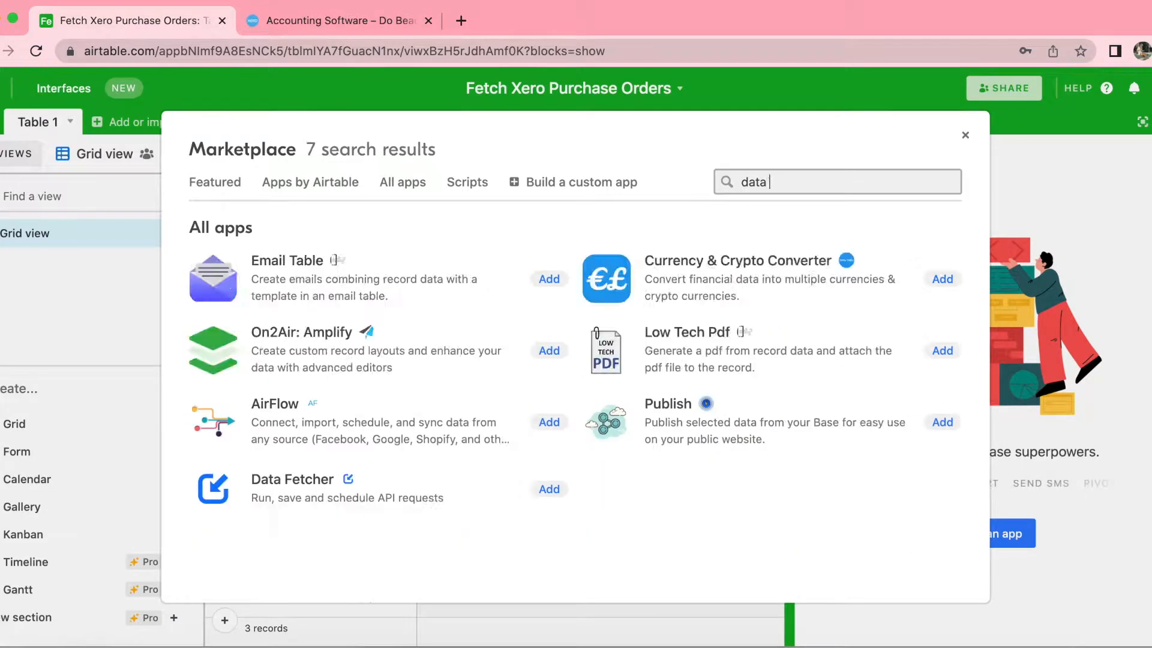
type("fet")
left_click(556, 273)
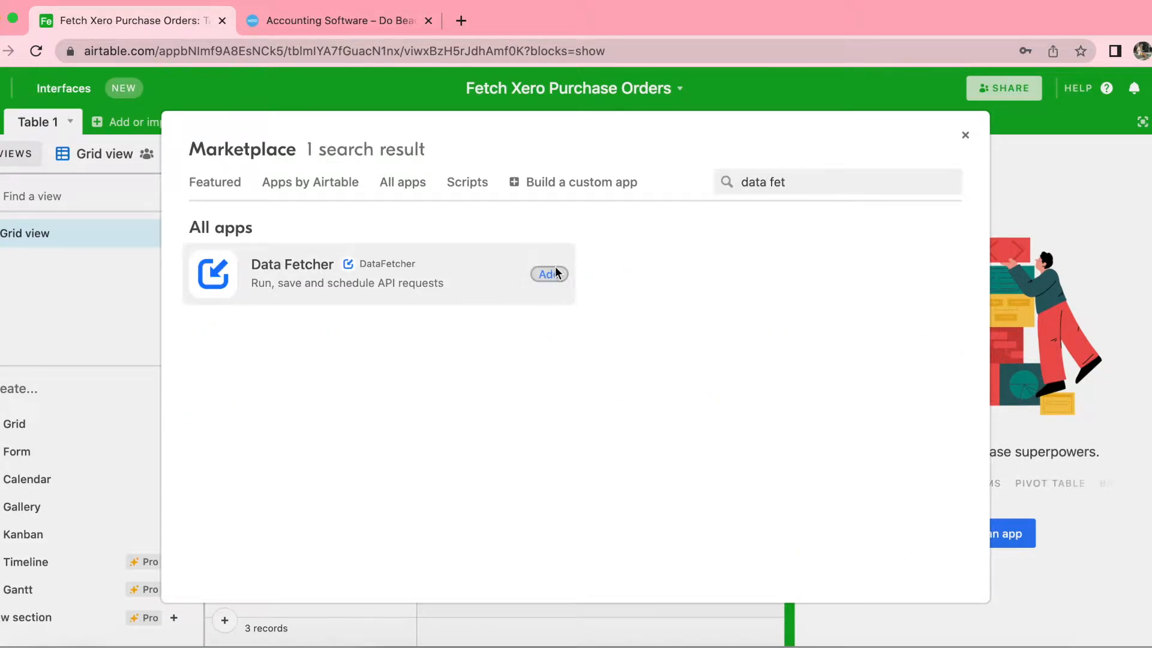
left_click(756, 477)
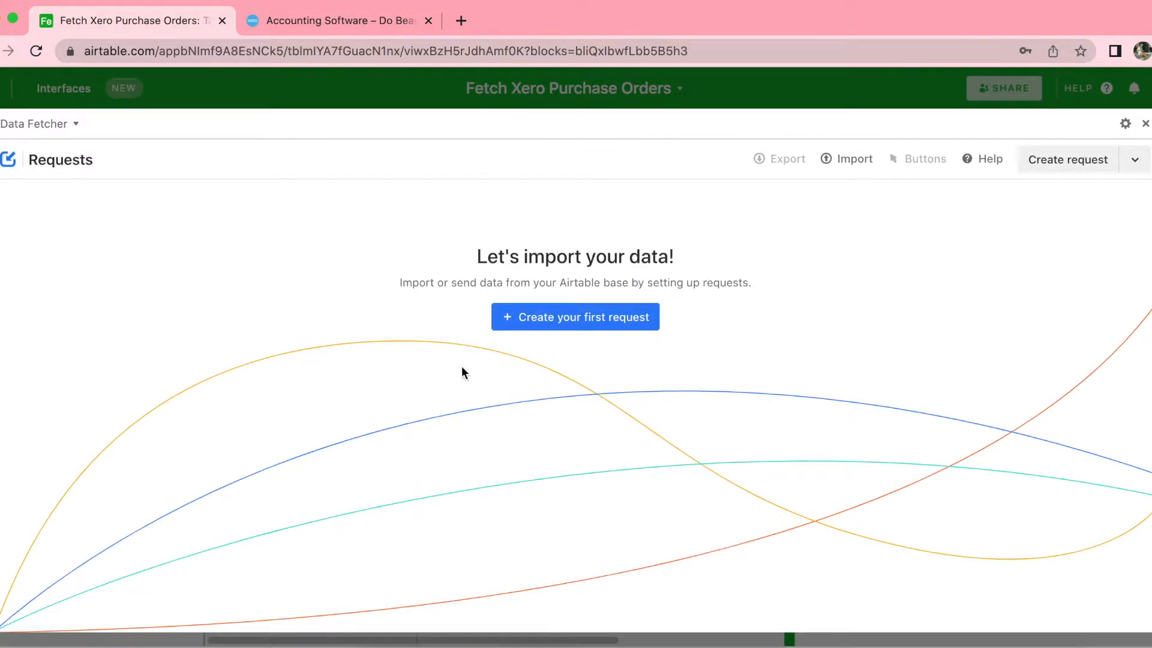
- Create the first Data Fetcher request, name it "Fetch Xero Purchase Orders" and choose Xero as its application
left_click(593, 318)
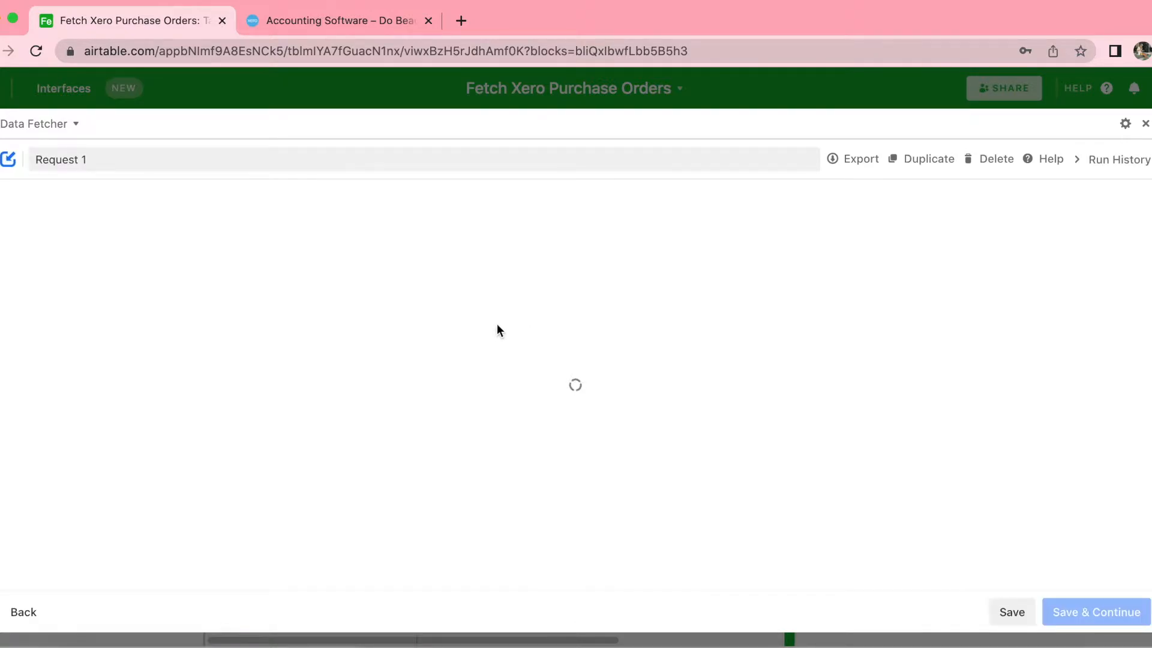
left_click(92, 161)
key("super+a")
type("Fetch Xero Purchase Orders")
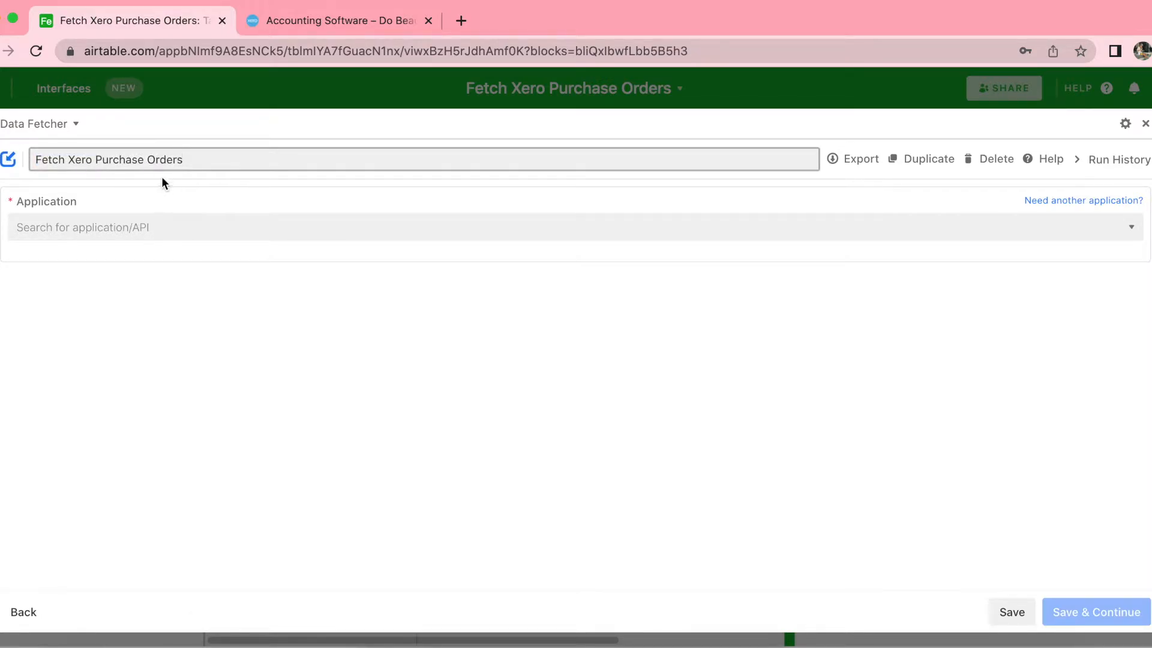
left_click(398, 231)
type("xero")
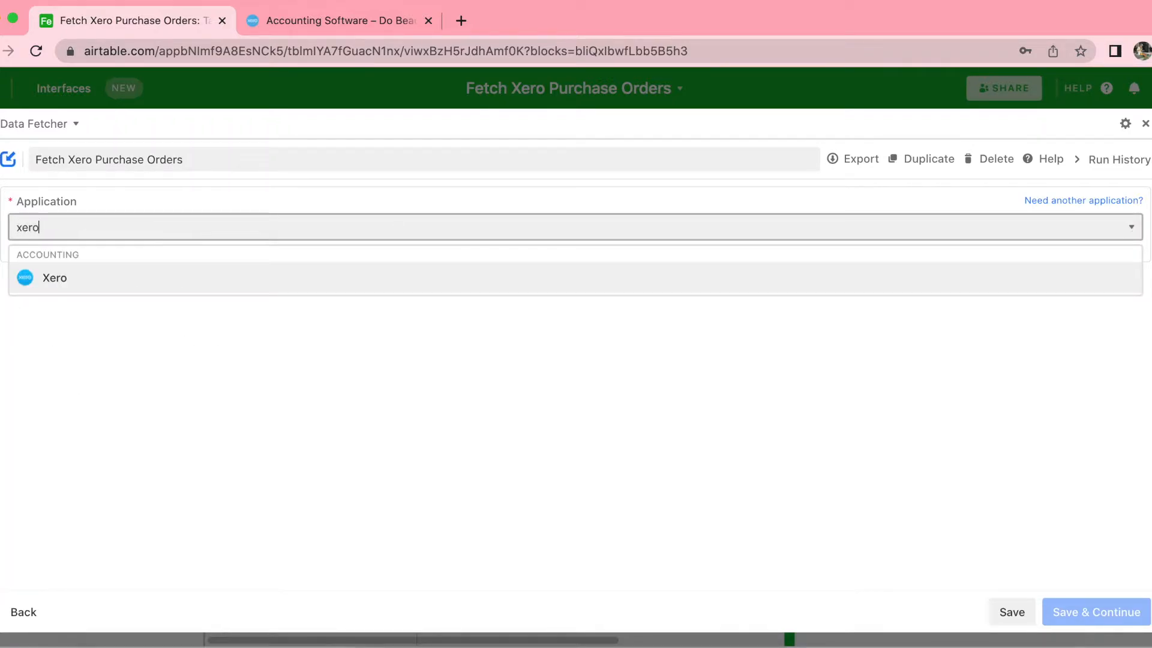
left_click(331, 283)
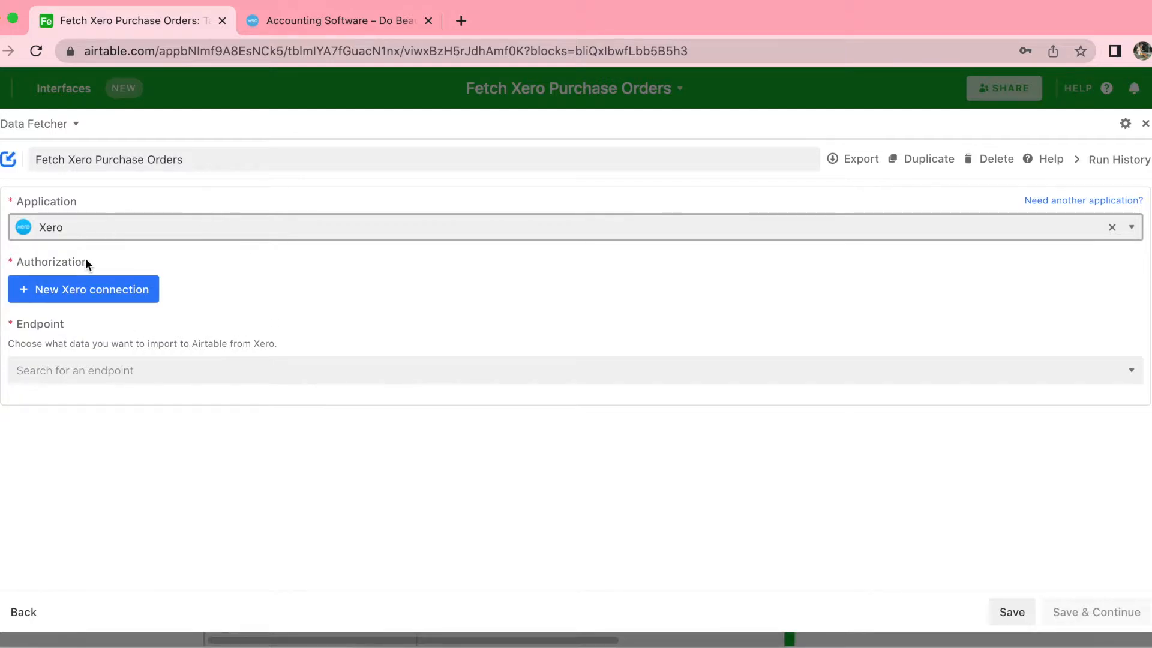
- Authorize a new Xero connection by logging in with the filled-in credentials and allowing access to Demo Company (UK)
left_click(110, 292)
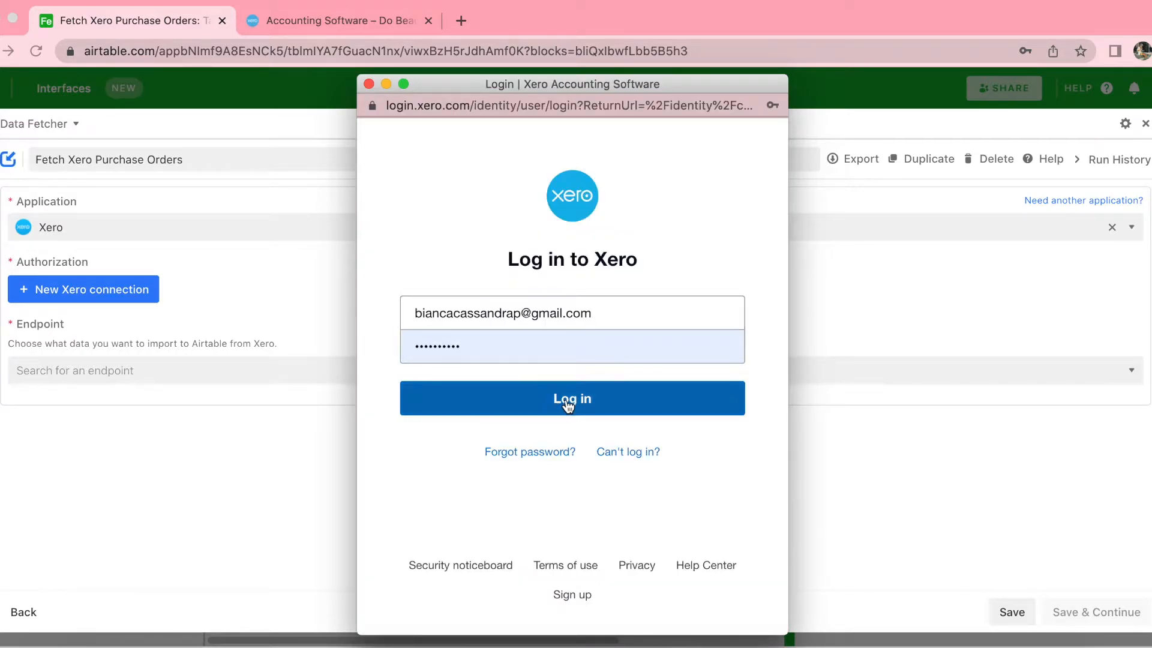
left_click(567, 406)
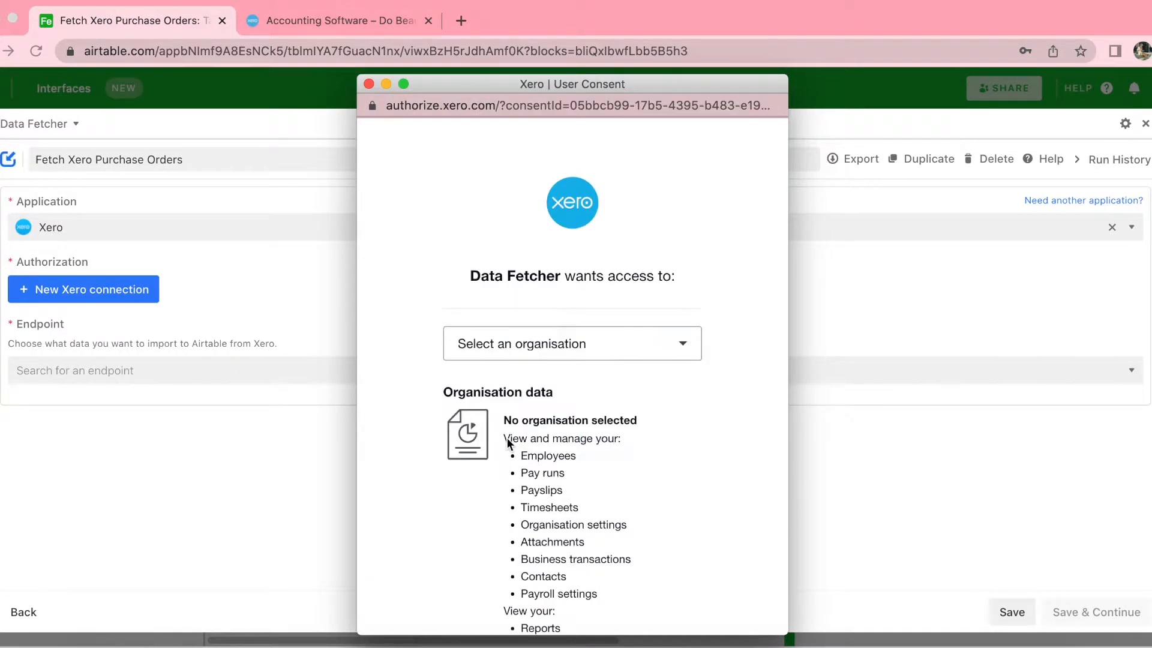
left_click(600, 359)
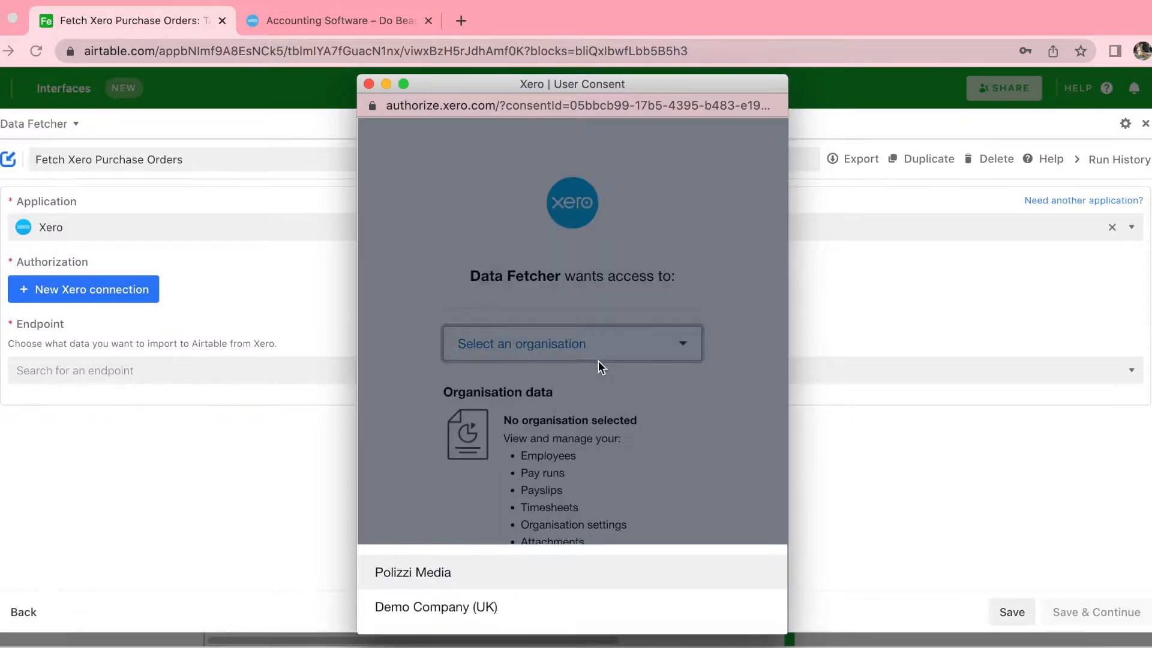
left_click(527, 608)
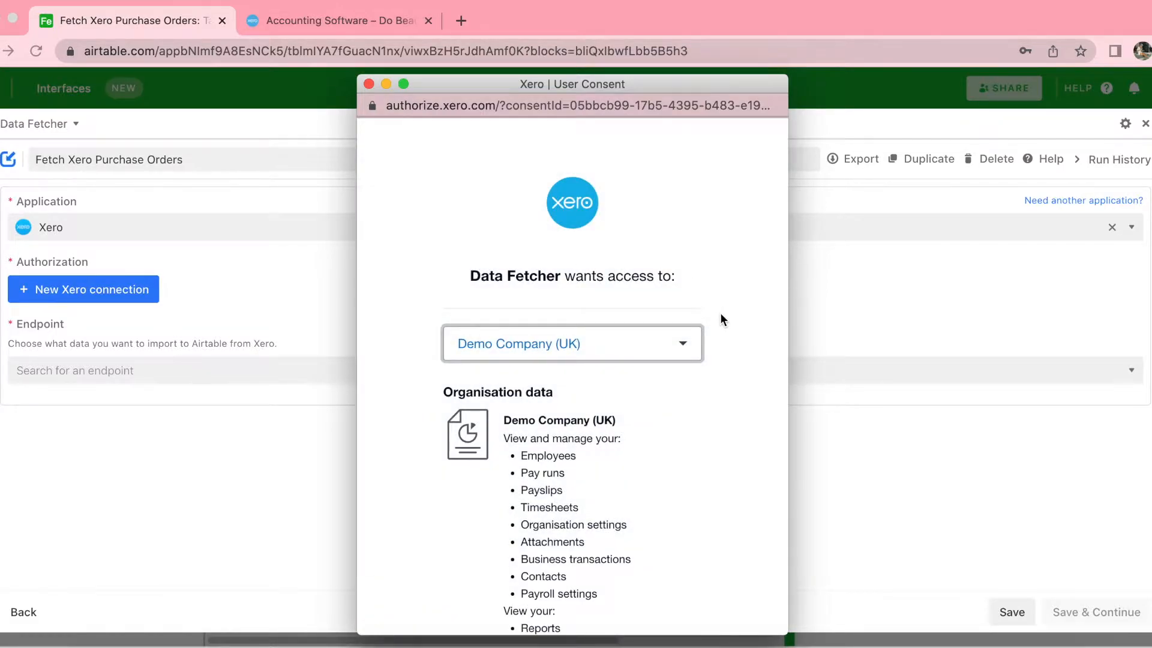
scroll(717, 431, "down", 7)
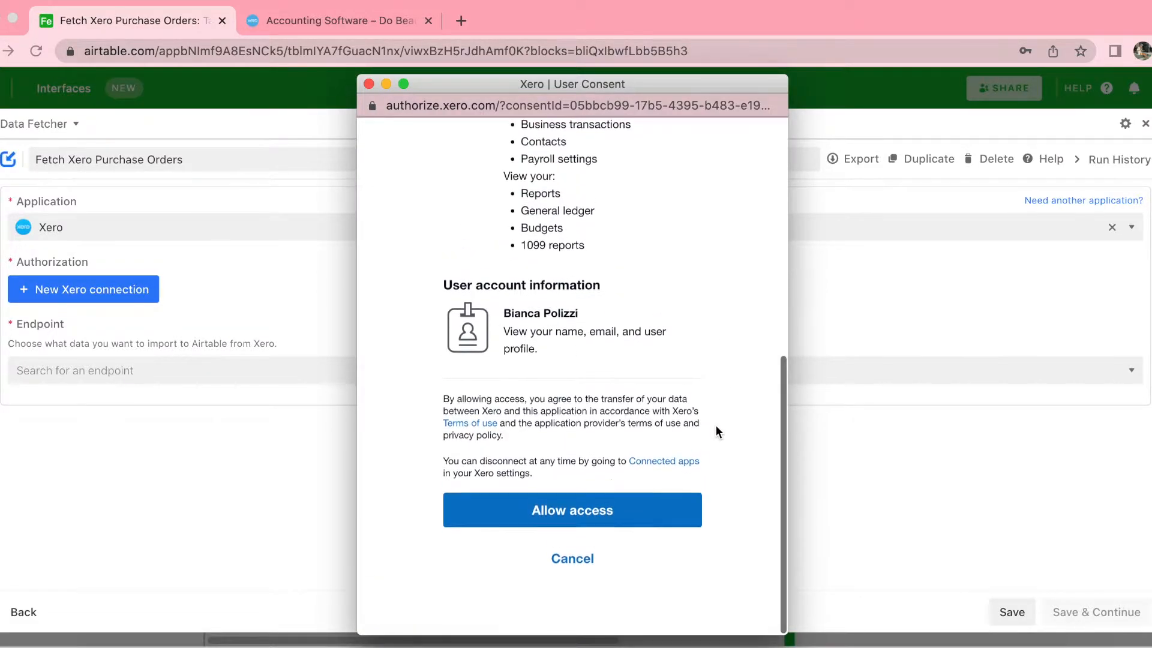
left_click(581, 523)
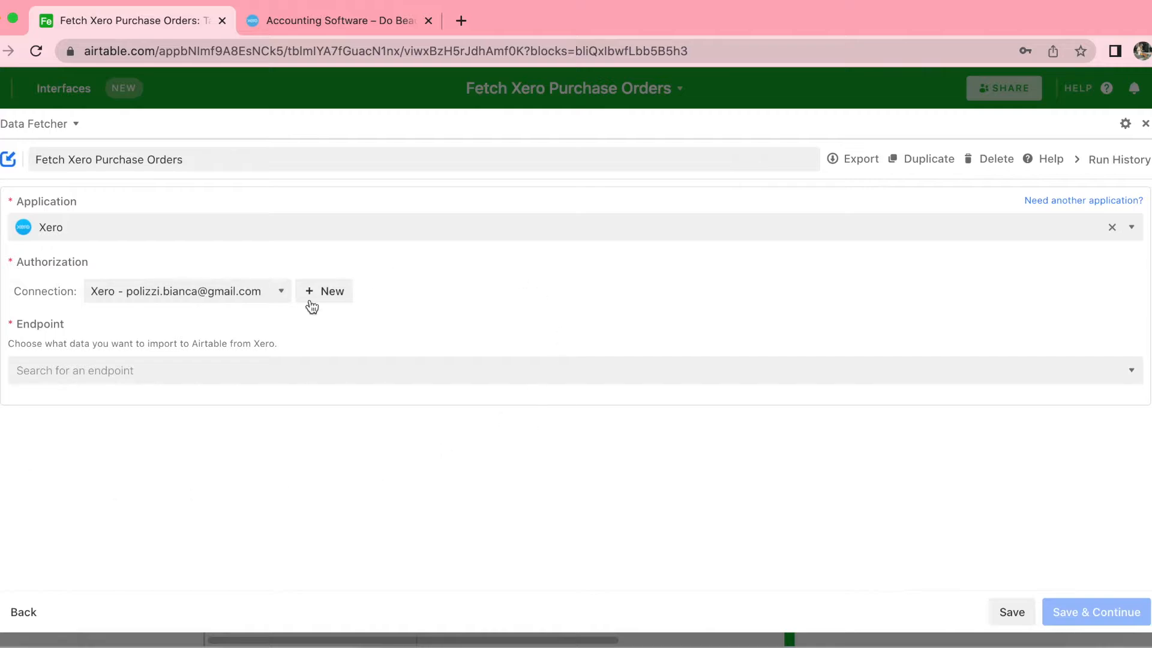
- Set the request's endpoint to "List all purchase orders", then save and continue to its settings
left_click(343, 368)
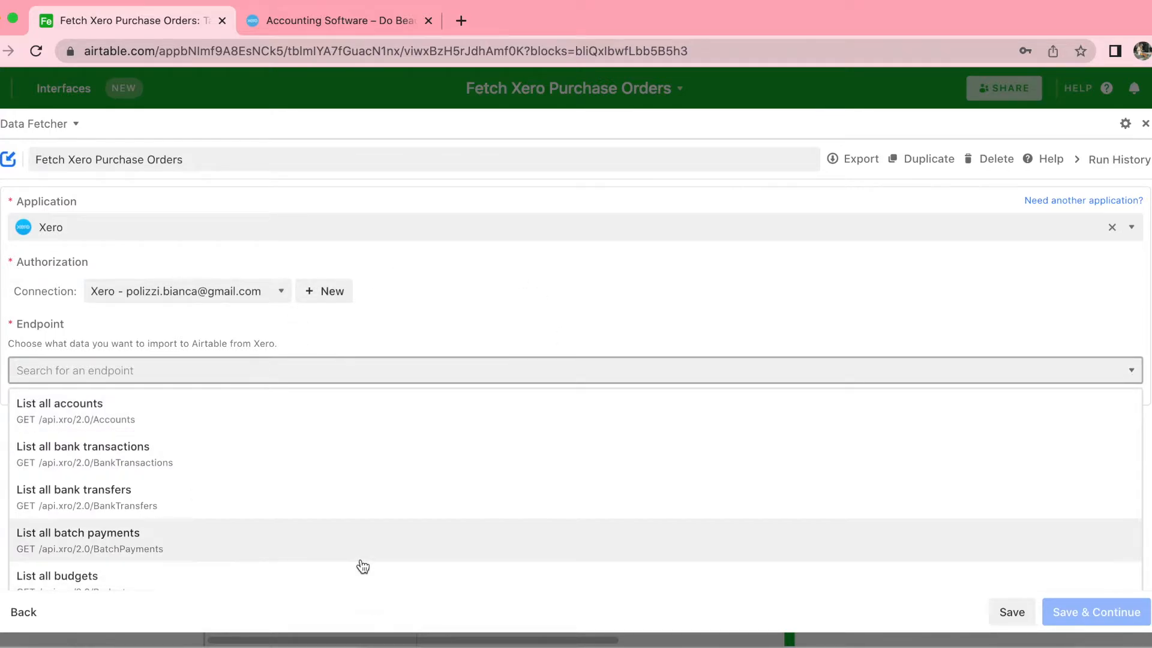
scroll(362, 564, "down", 10)
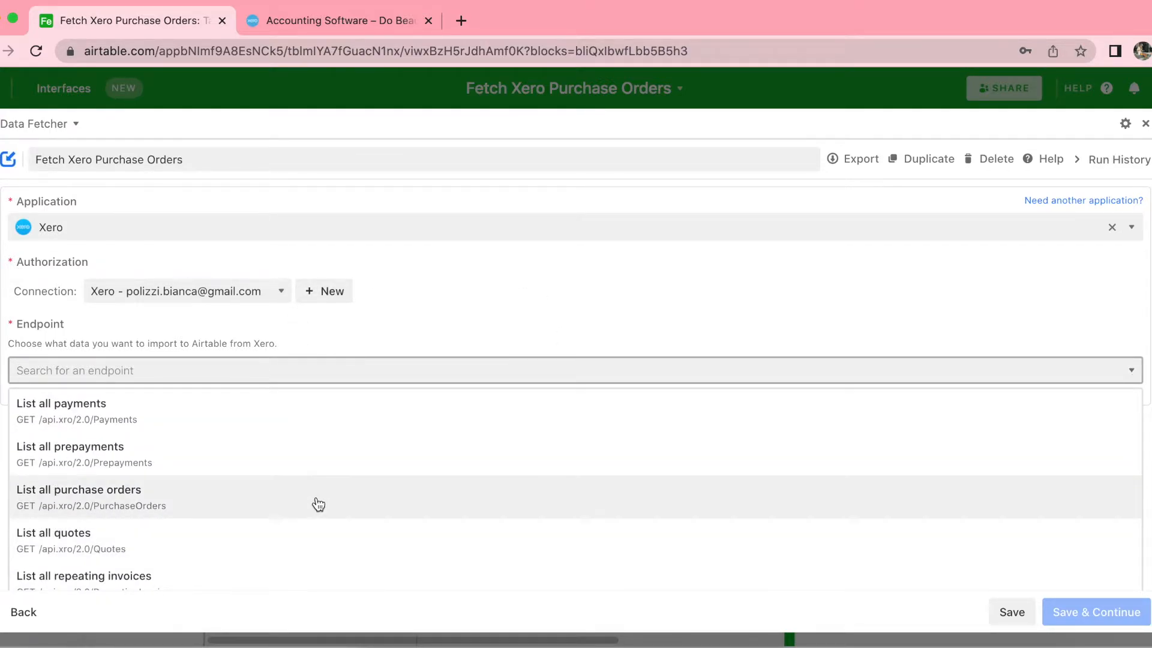
left_click(318, 504)
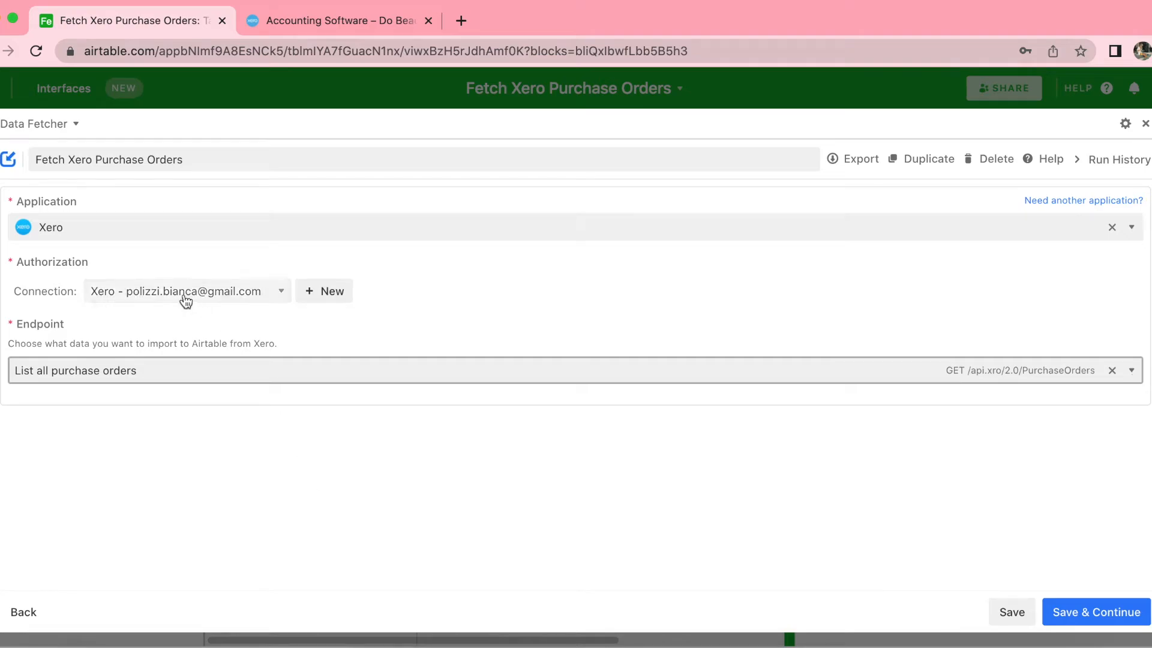
left_click(1073, 617)
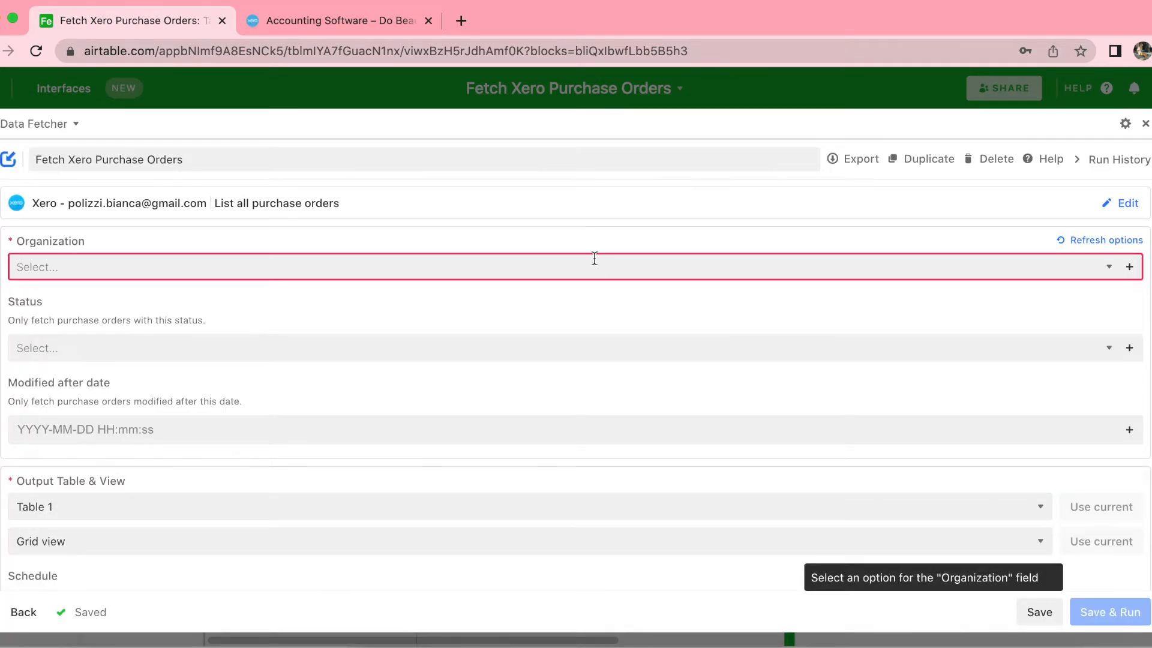
- Set the organization to Demo Company (UK) and review the status filter options without choosing one
left_click(160, 272)
left_click(162, 309)
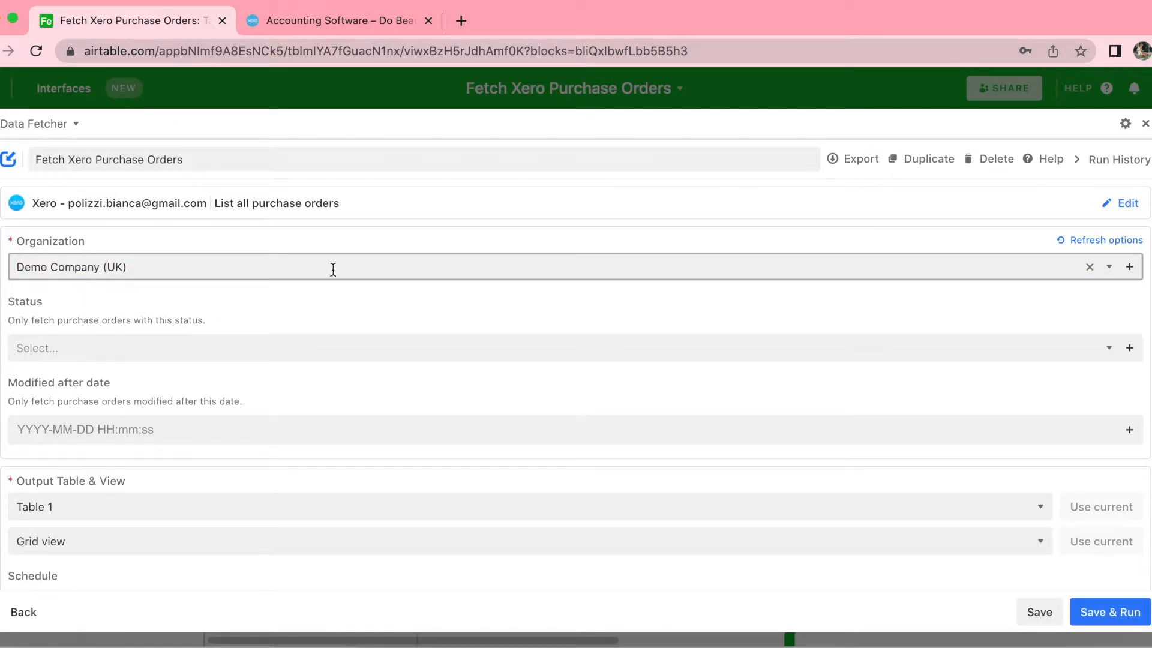
left_click(48, 347)
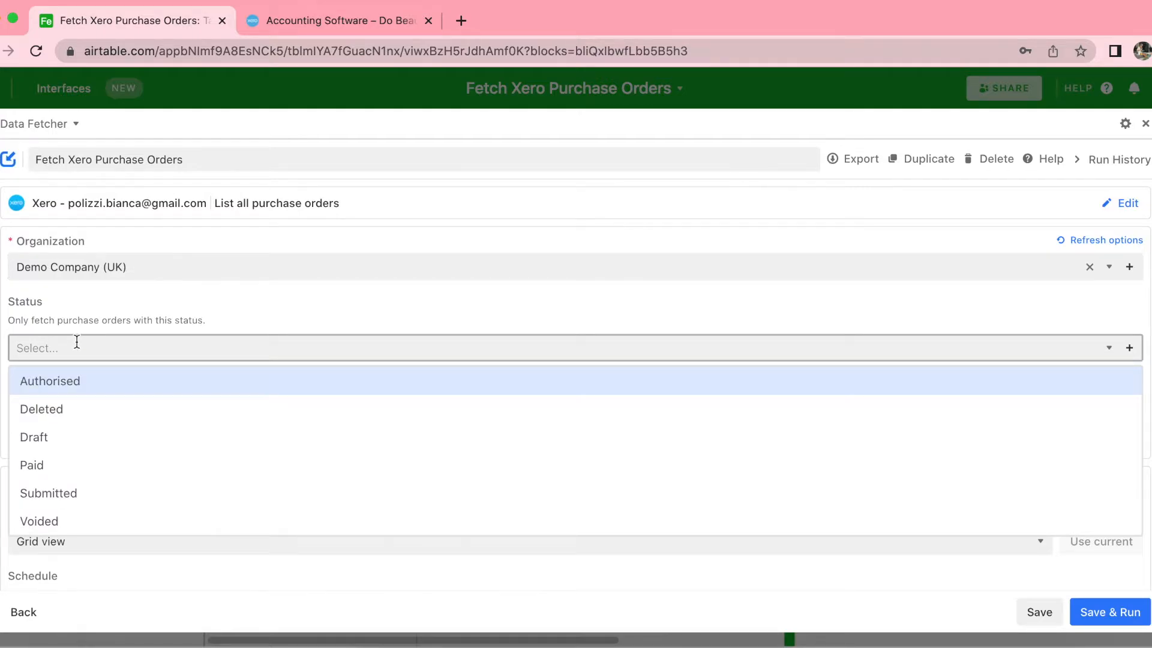
left_click(166, 294)
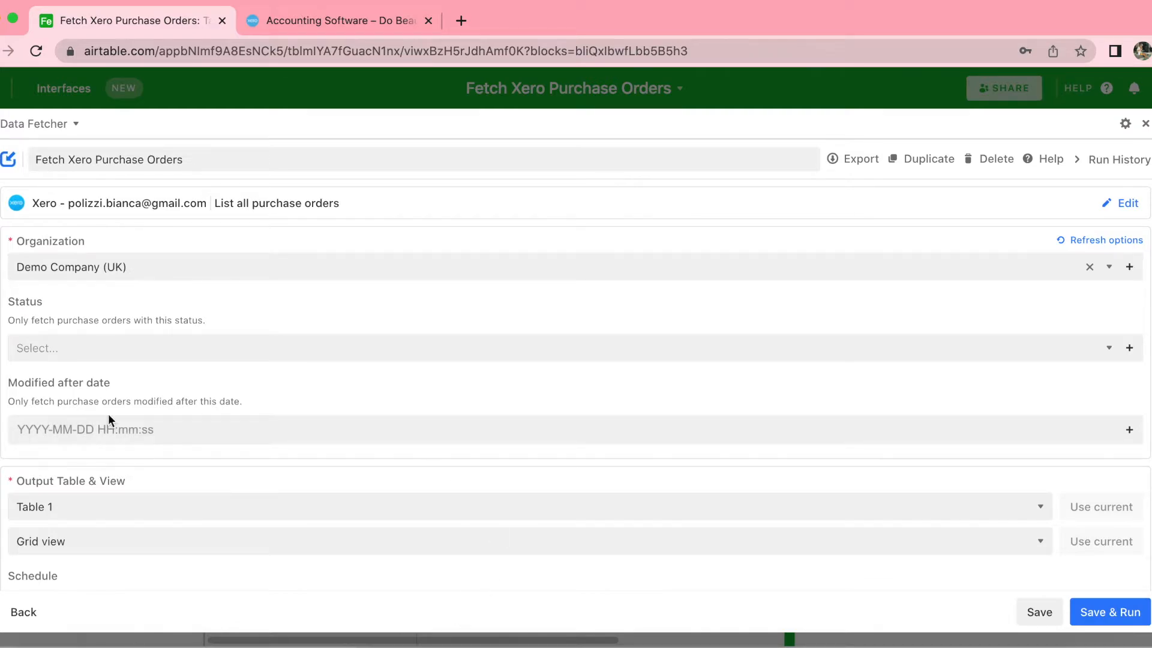
- Save and run the request with Table 1 and Grid view as output, agreeing to update the output table
scroll(118, 581, "down", 3)
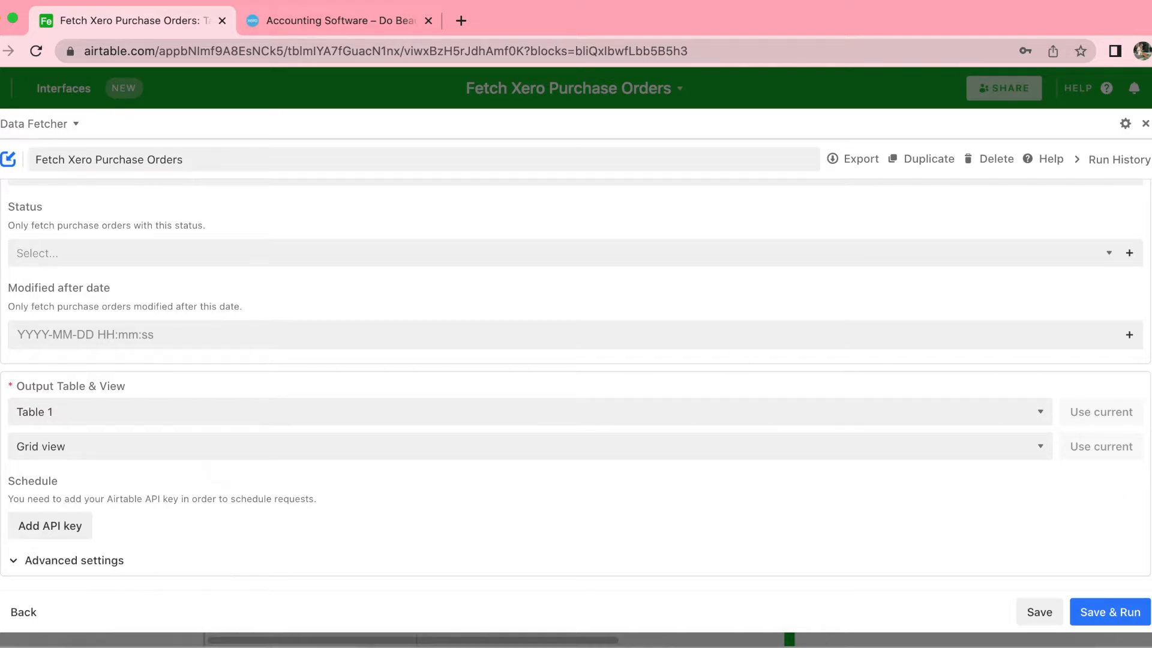
left_click(1101, 621)
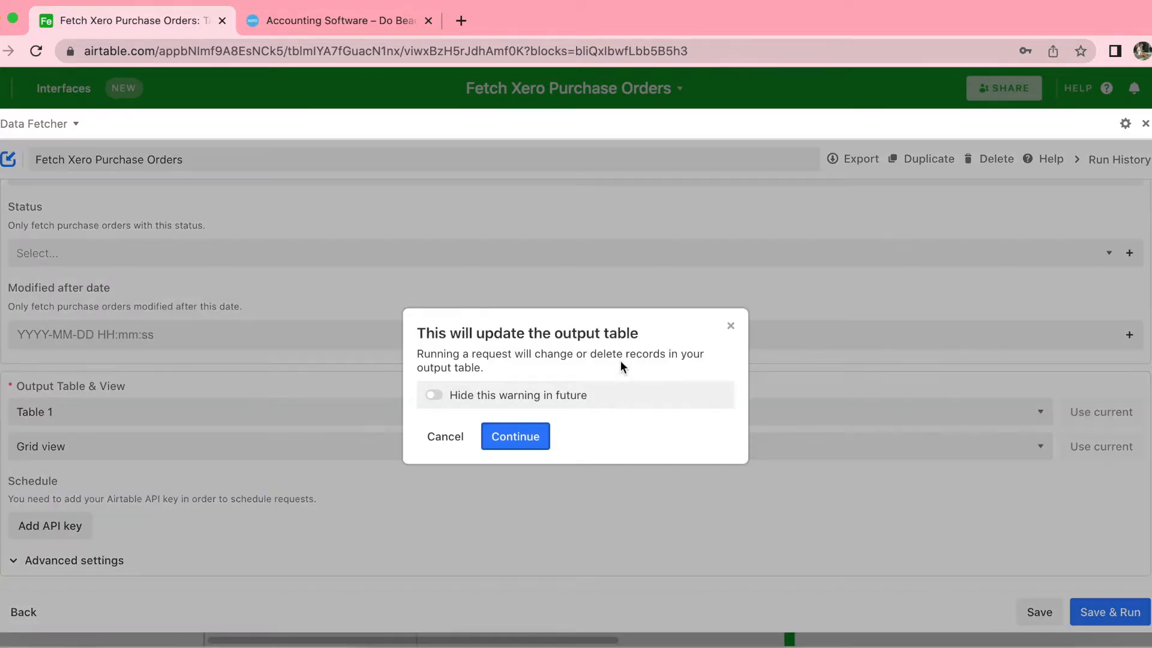
left_click(515, 447)
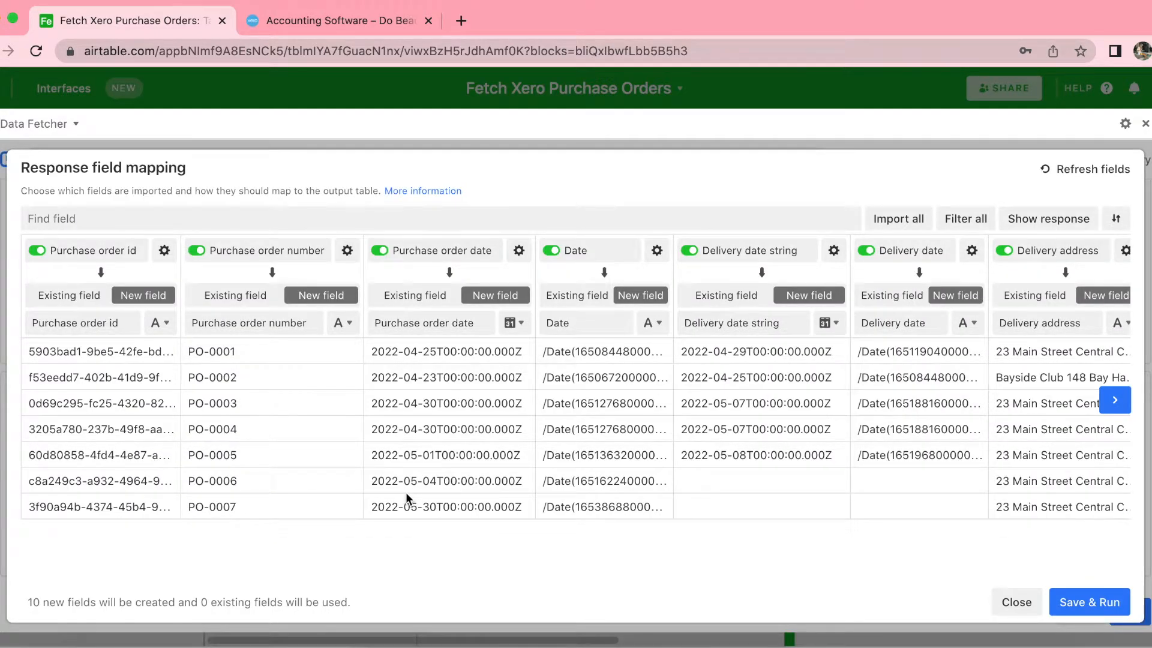
left_click(1042, 222)
left_click(30, 254)
left_click(41, 255)
left_click(41, 254)
left_click(41, 255)
left_click(41, 254)
left_click(41, 254)
left_click(41, 254)
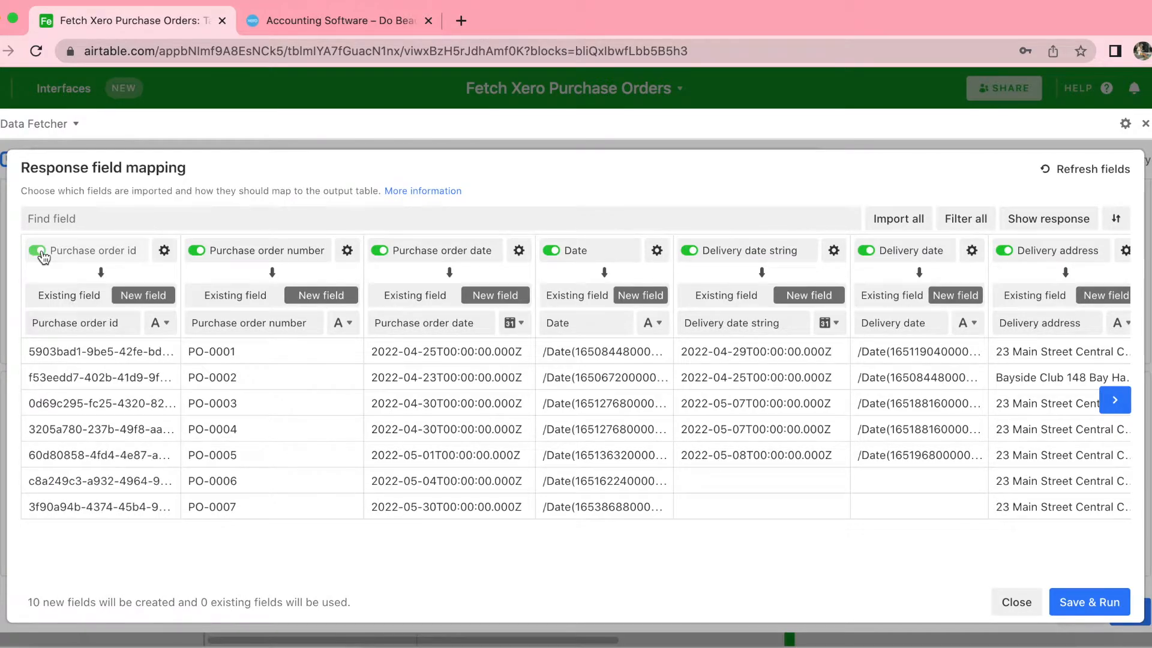
- Filter out all response fields, then enable import of only Purchase order id, Purchase order number and Purchase order date
left_click(978, 223)
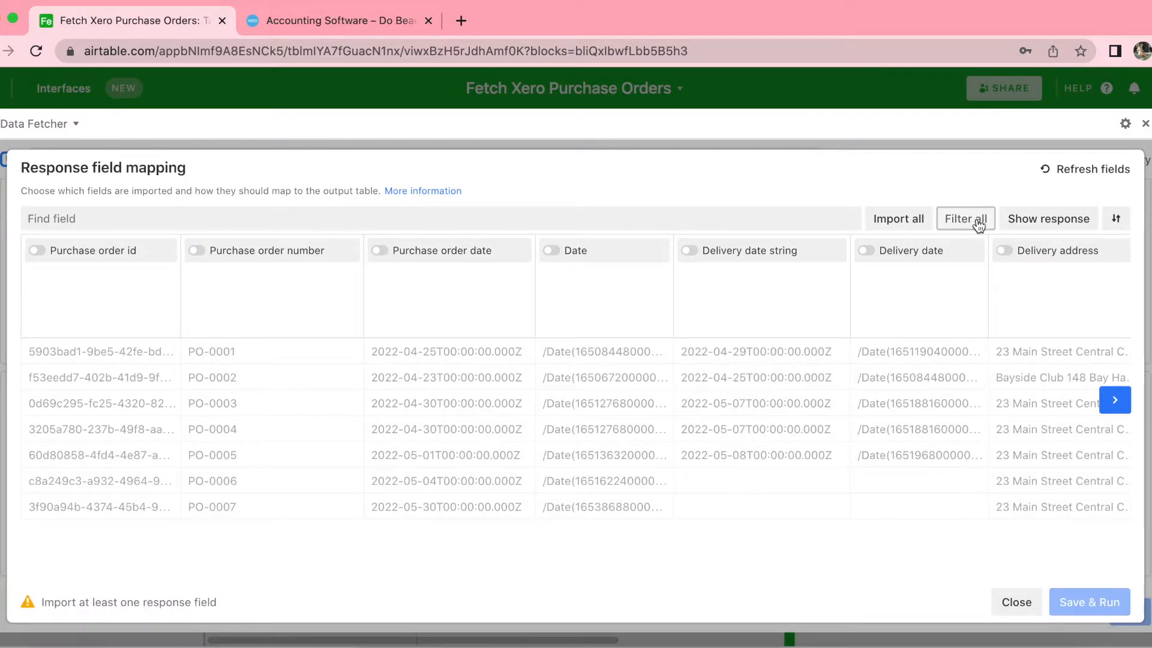
left_click(95, 259)
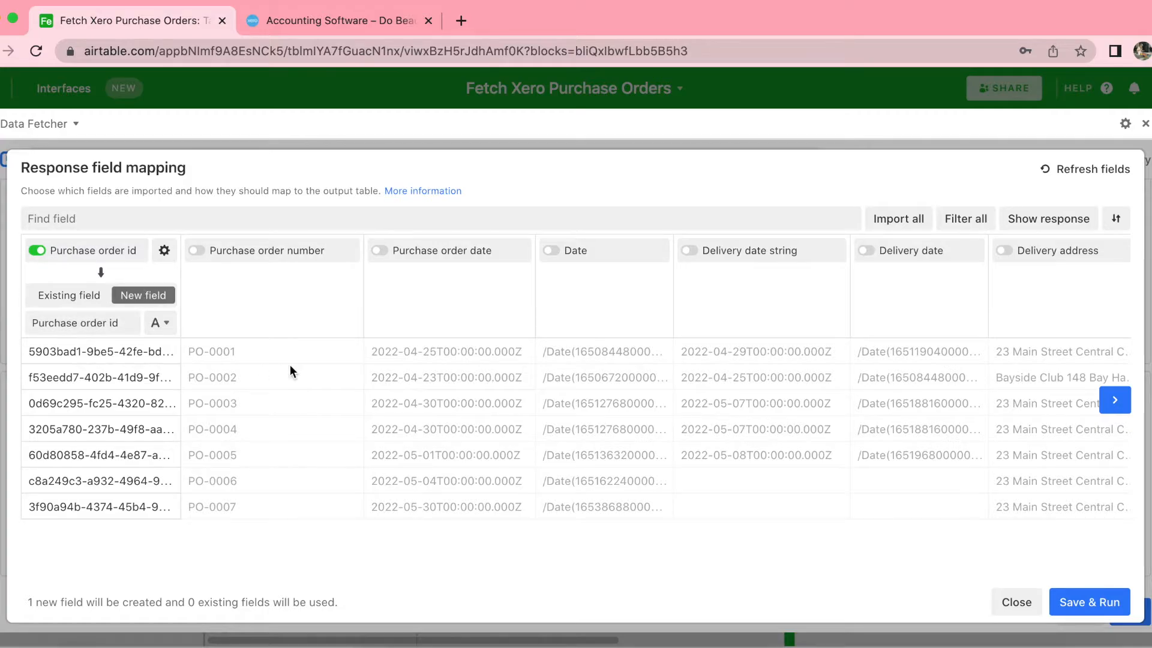
left_click(202, 255)
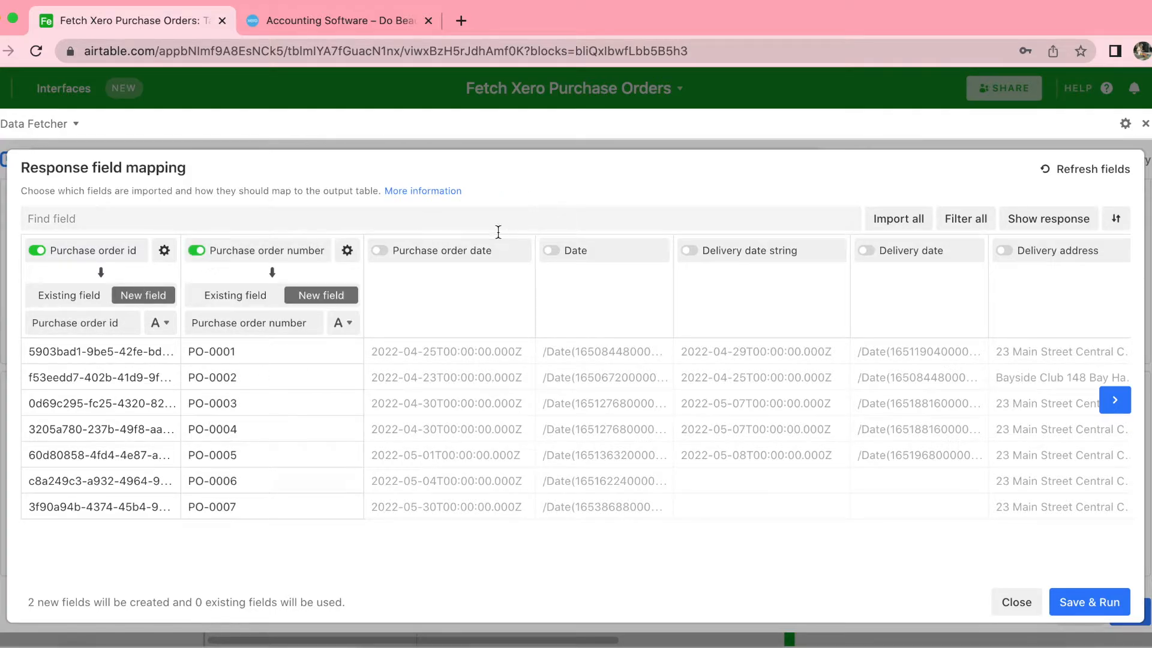
left_click(441, 261)
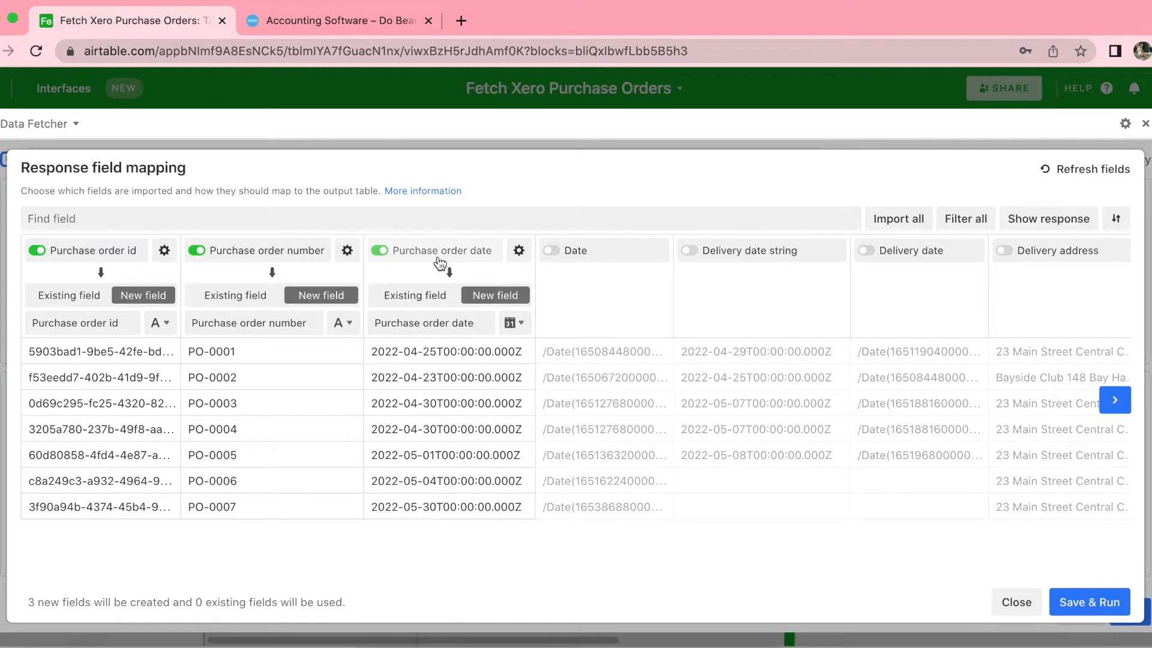
- Find the response fields matching "delivery" and enable import of Delivery address as a new field
left_click(366, 210)
type("delivery")
left_click(351, 250)
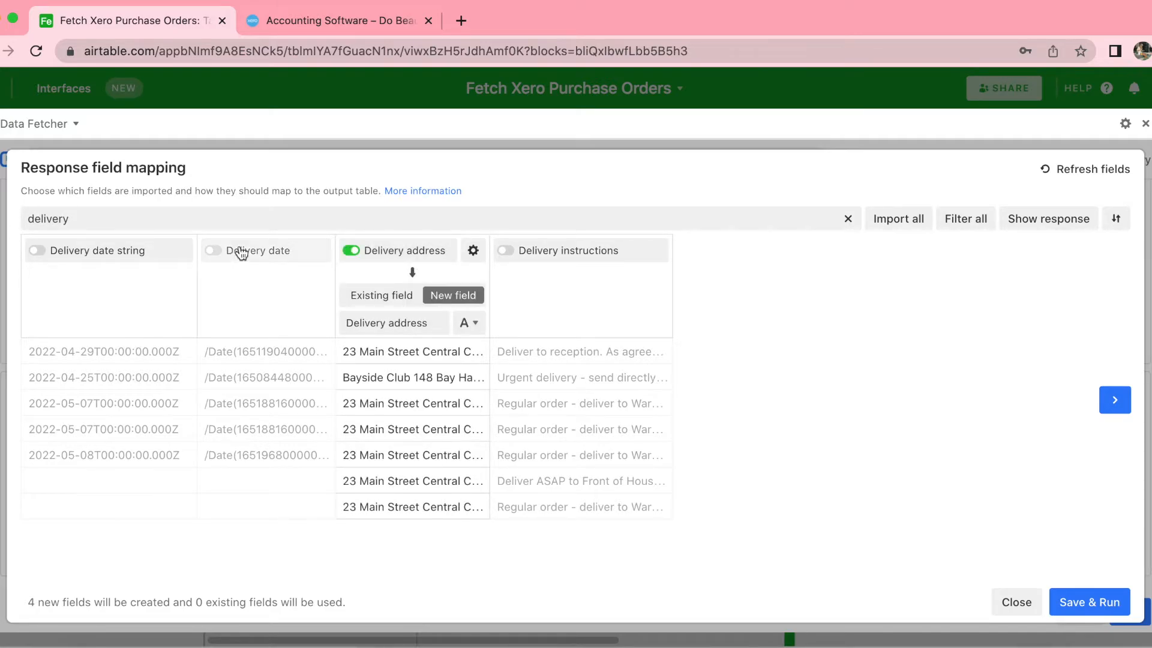
- Find the response fields matching "stat" and enable import of Status into the existing Status field
left_click_drag(90, 218, 21, 218)
key("BackSpace")
type("stat")
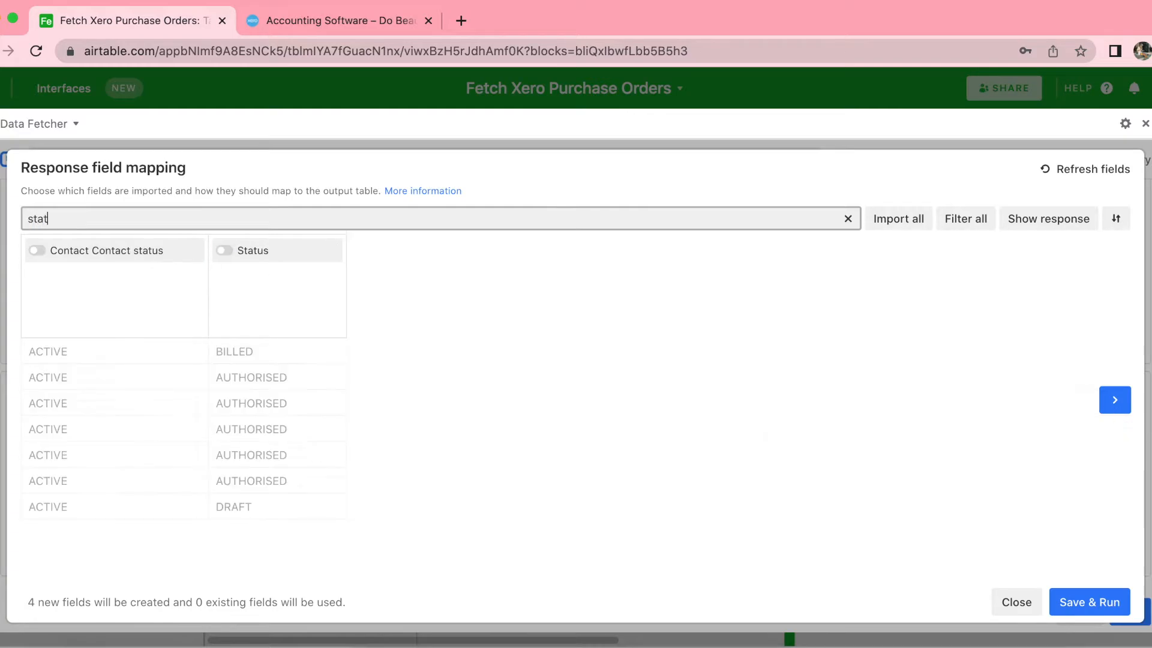
left_click(250, 254)
- Find the response fields matching "total", enable import of Total as a new field, and save and run the request
left_click_drag(147, 220, 1, 200)
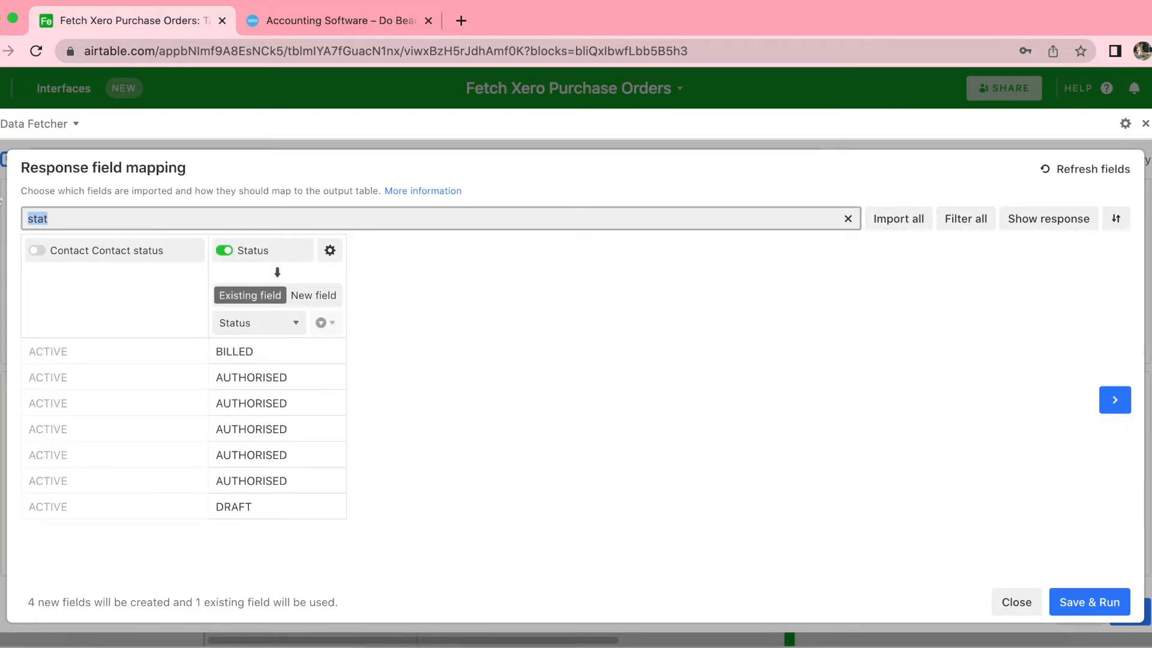
type("total")
left_click(313, 257)
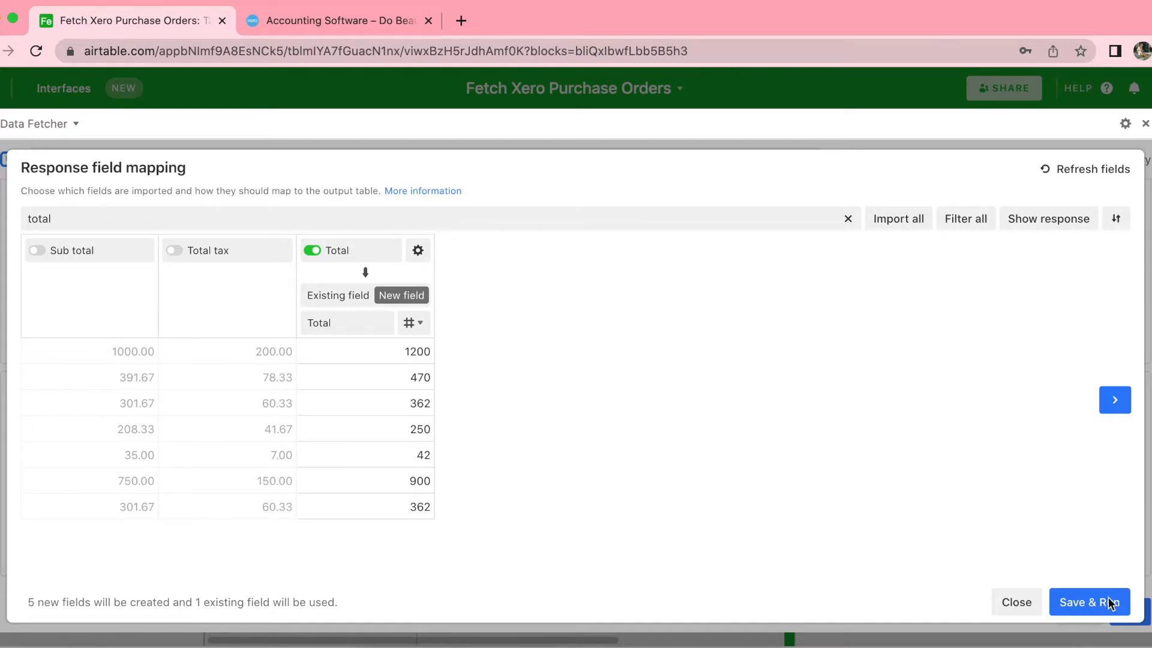
left_click(1077, 606)
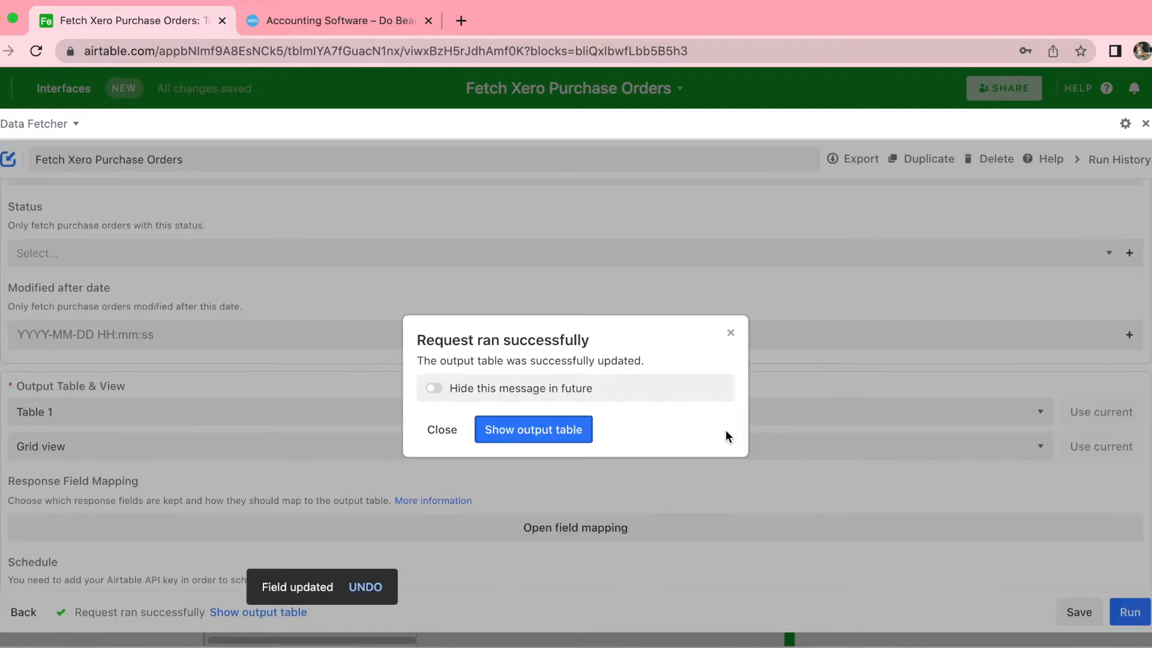
- Show the output table and look through the imported columns from Status to Total
left_click(502, 433)
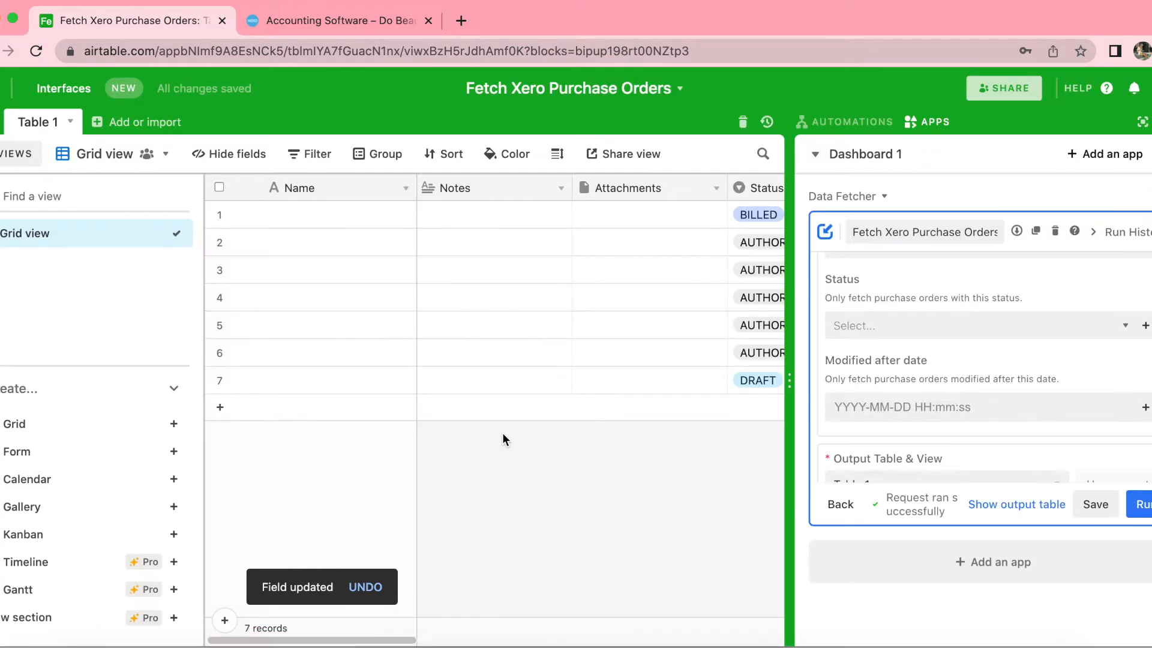
scroll(502, 433, "right", 14)
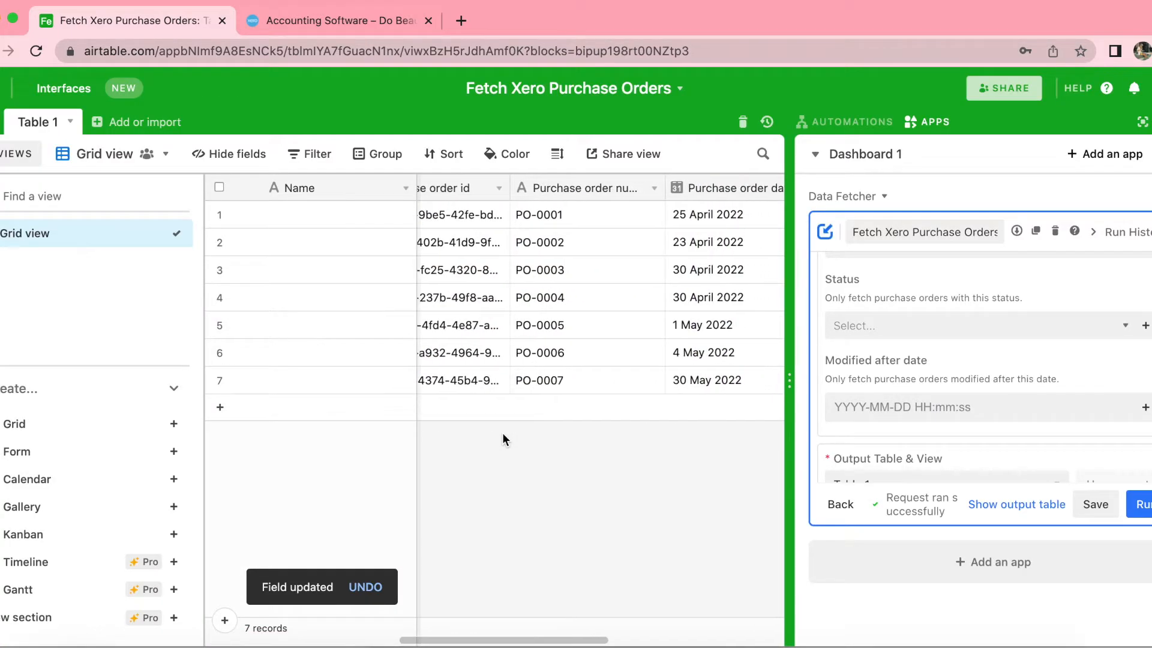
scroll(502, 433, "right", 5)
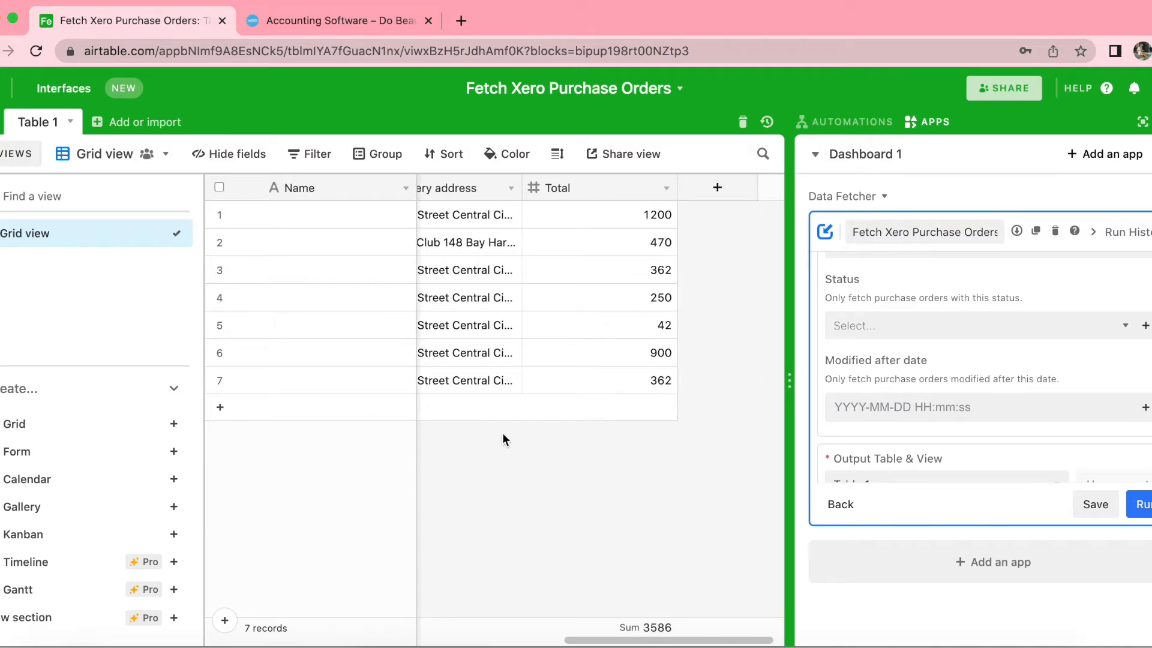
scroll(536, 391, "left", 15)
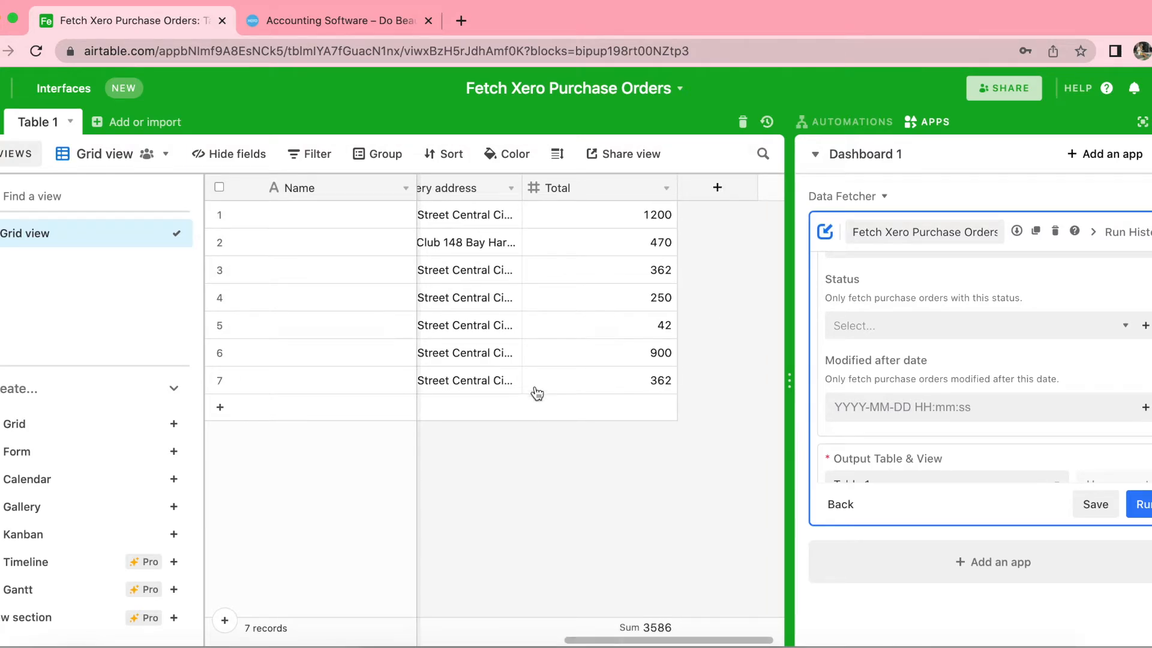
scroll(581, 361, "right", 8)
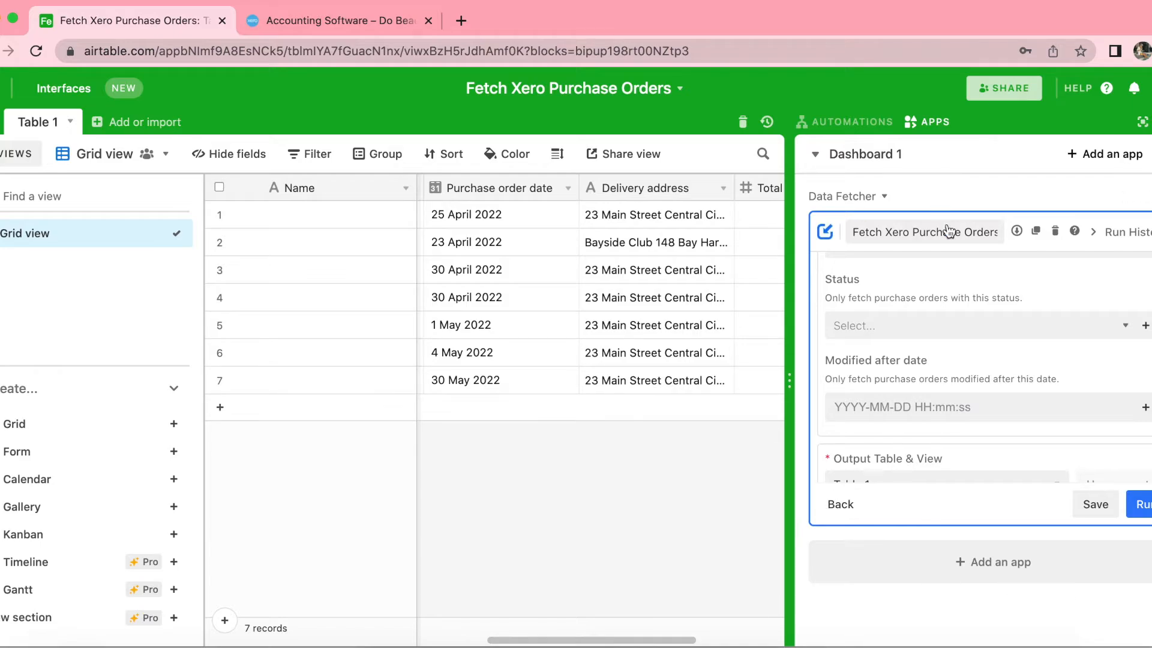
- In the request's advanced settings, base record updates on the Purchase order id field and save the request
scroll(987, 378, "down", 5)
scroll(987, 378, "up", 7)
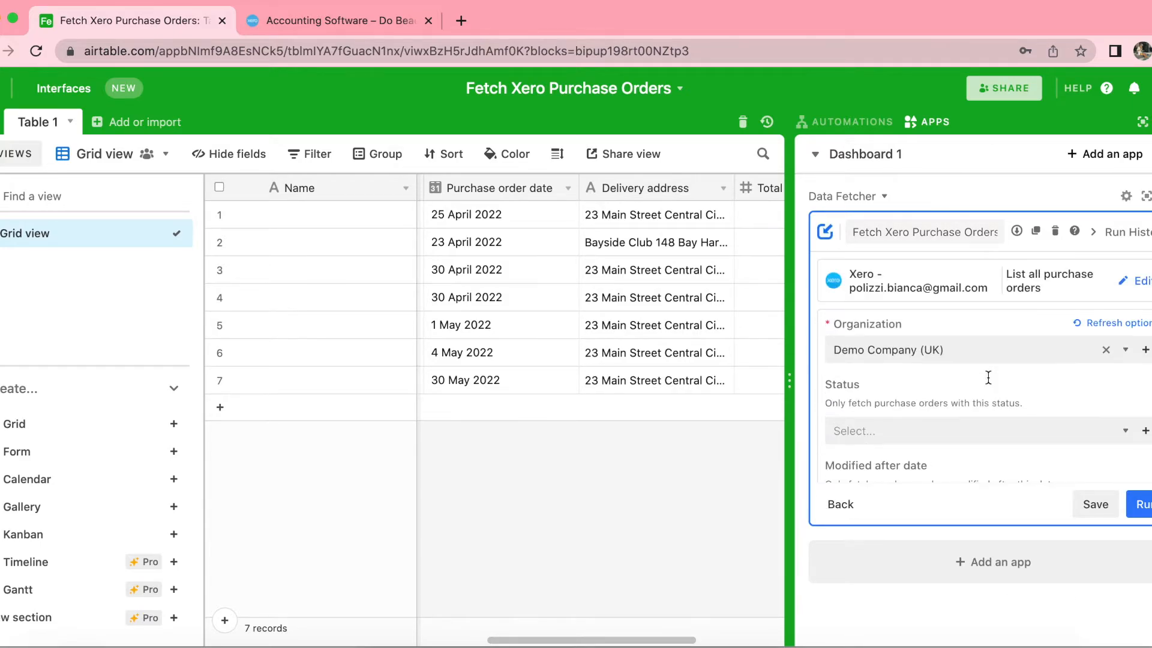
left_click(1146, 197)
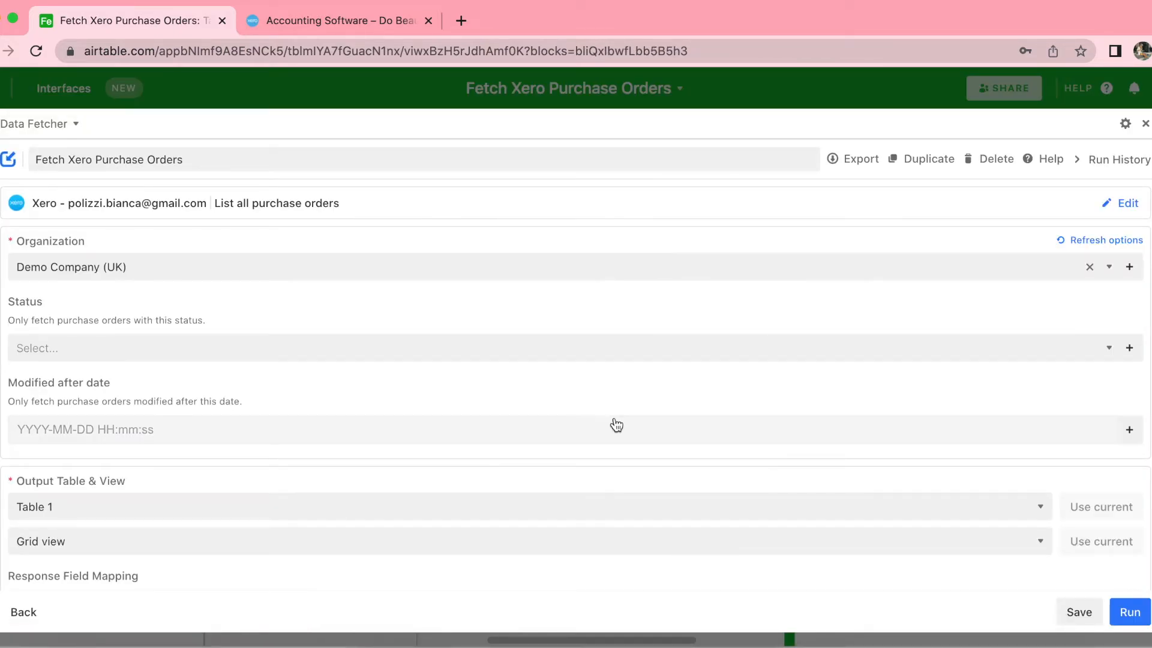
scroll(409, 466, "down", 3)
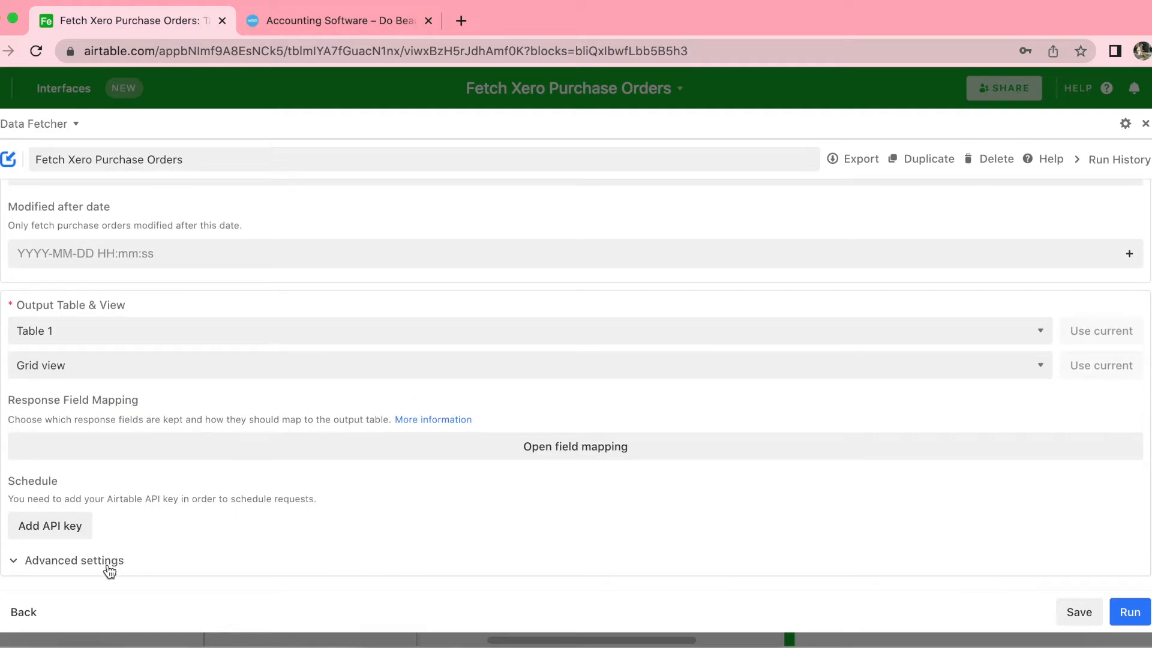
left_click(95, 567)
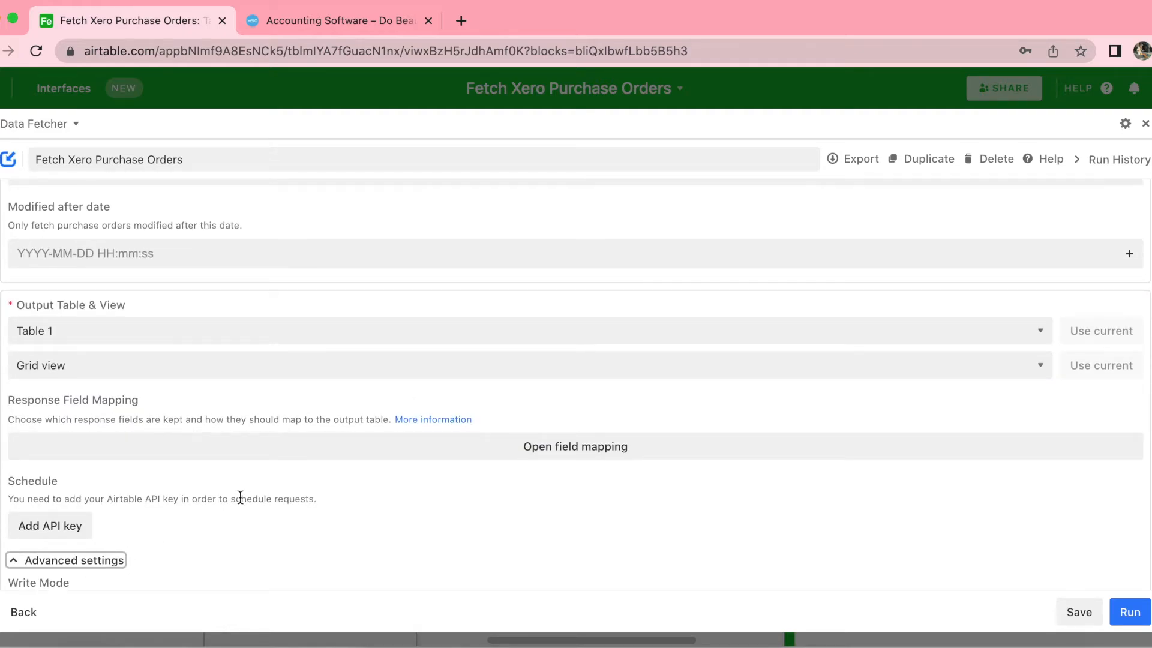
scroll(240, 498, "down", 5)
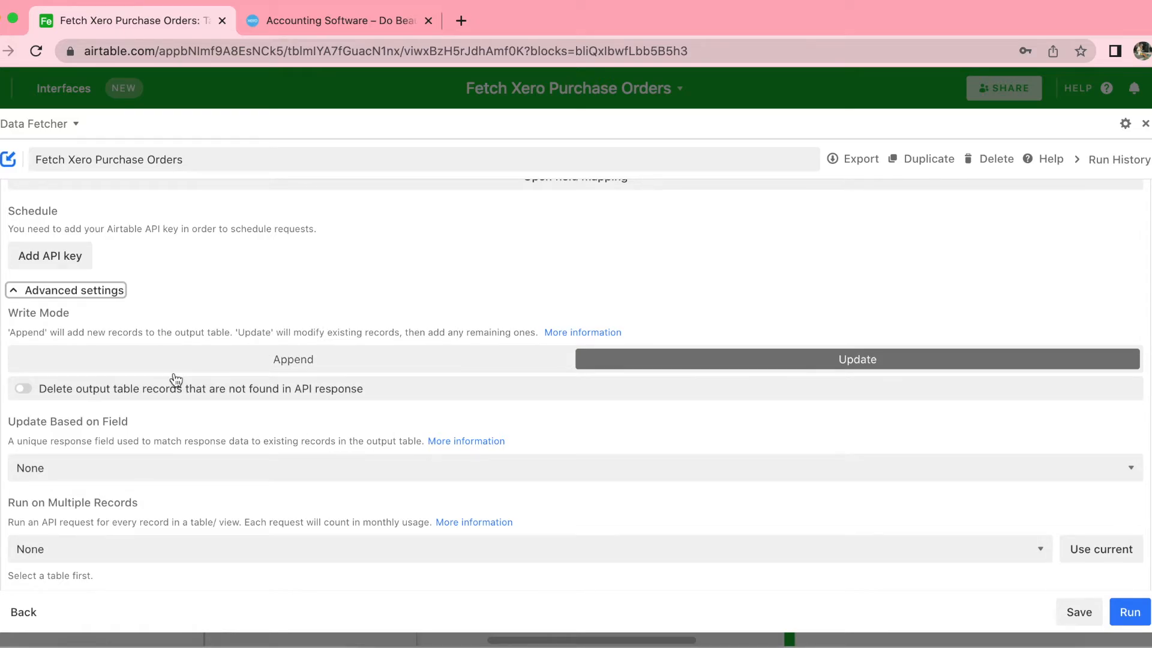
scroll(175, 380, "down", 3)
left_click(147, 319)
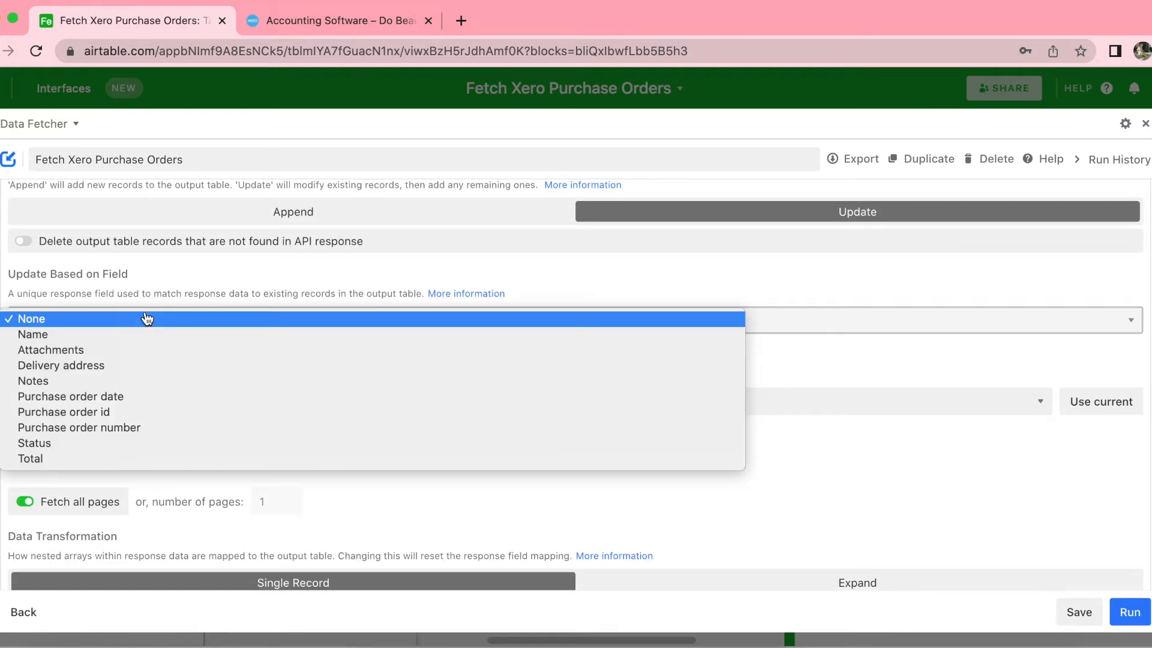
left_click(89, 412)
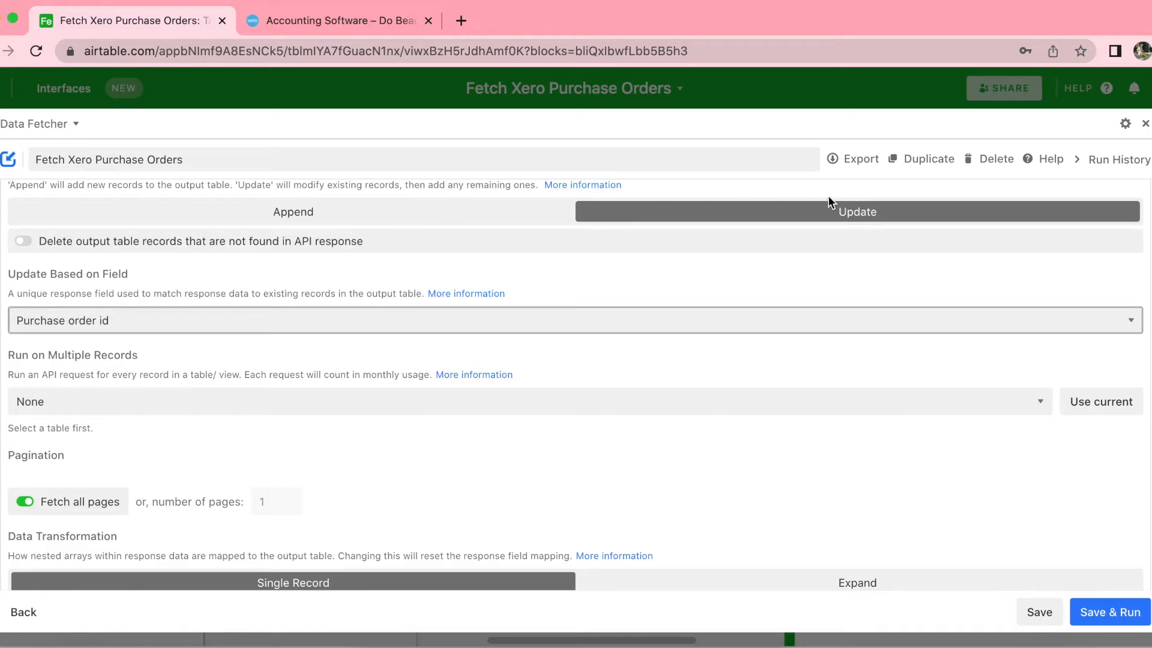
left_click(1029, 617)
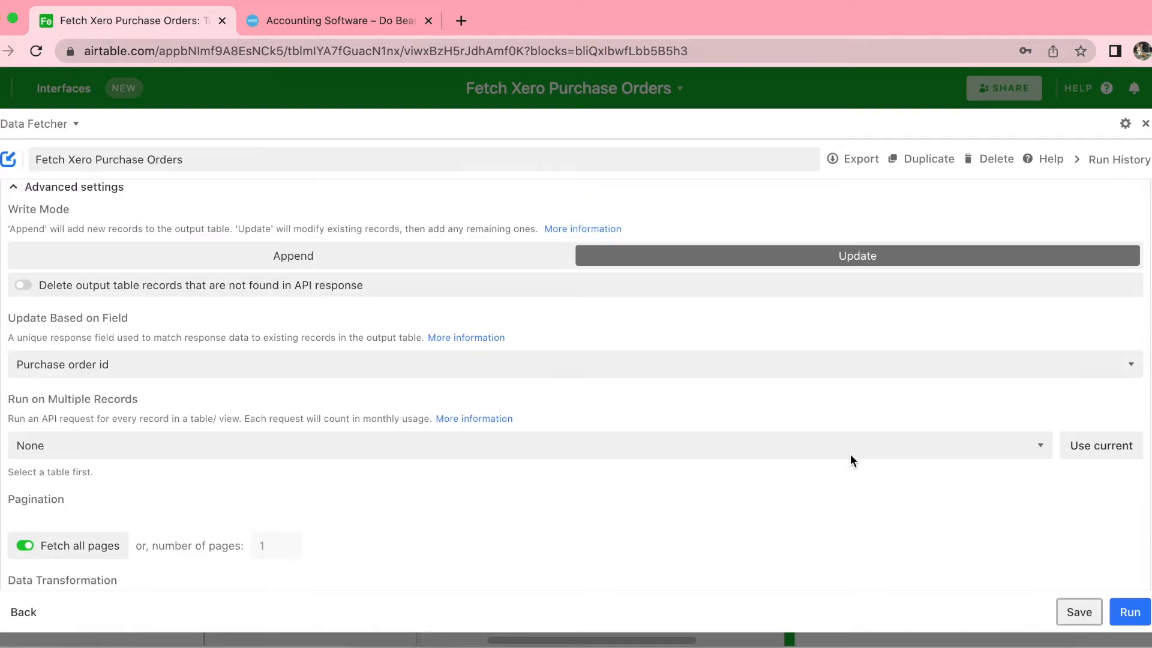
- Start adding an Airtable API key for scheduling, open the linked Airtable account page and generate a personal API key
scroll(851, 453, "up", 8)
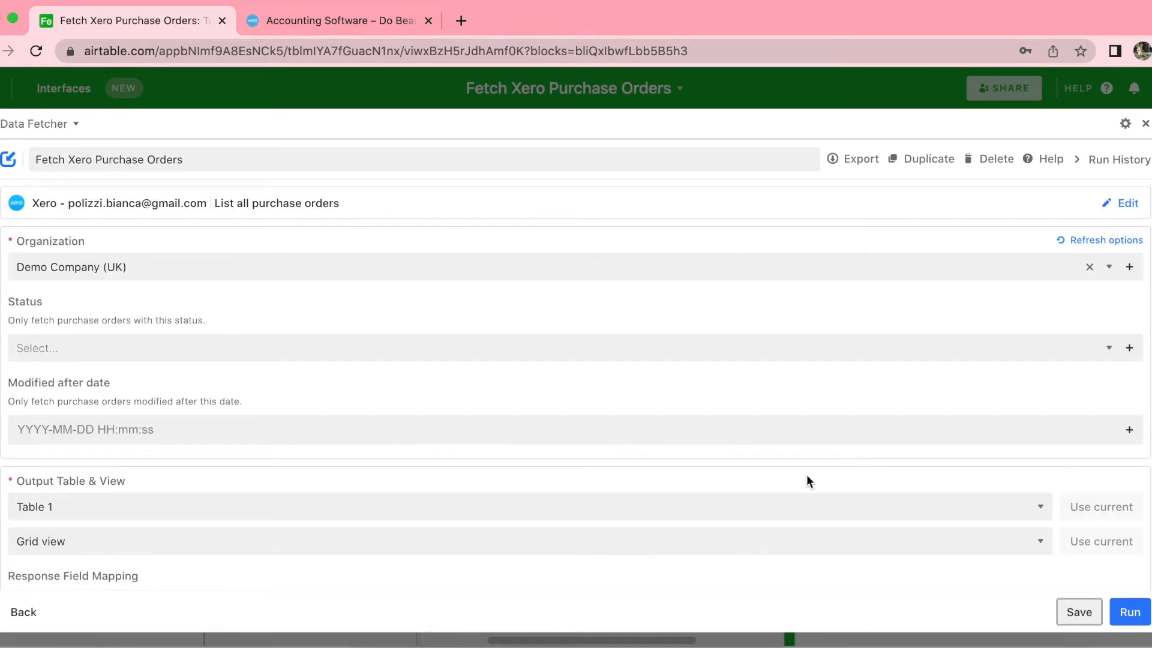
scroll(630, 534, "down", 1)
scroll(632, 539, "down", 3)
scroll(280, 478, "down", 2)
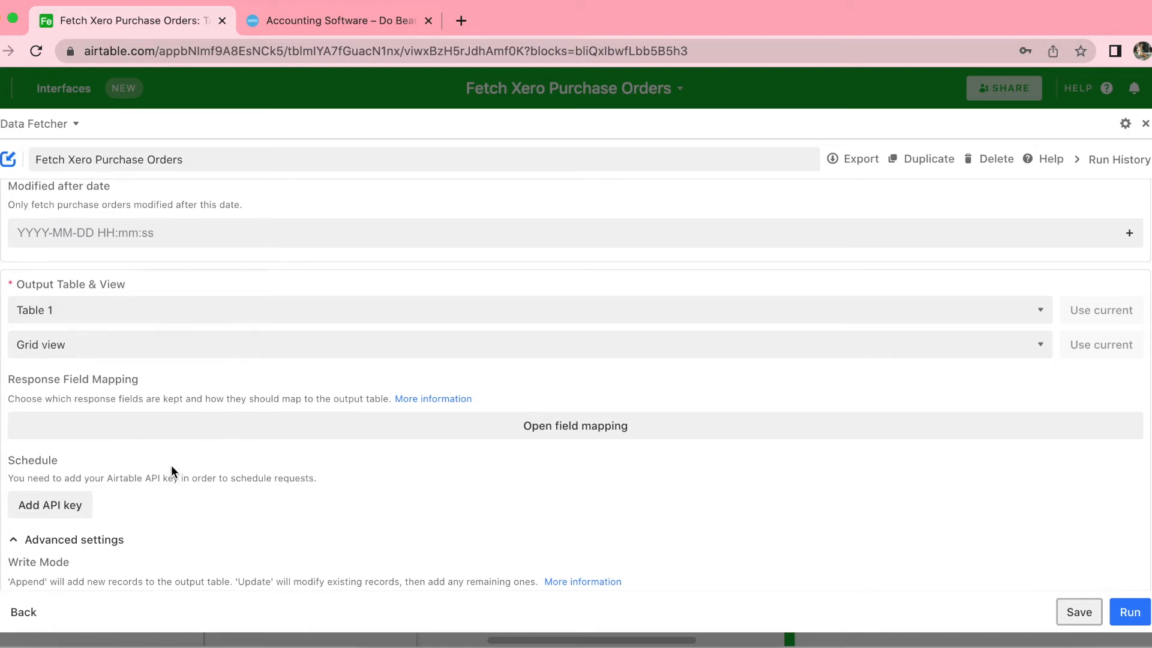
left_click(42, 511)
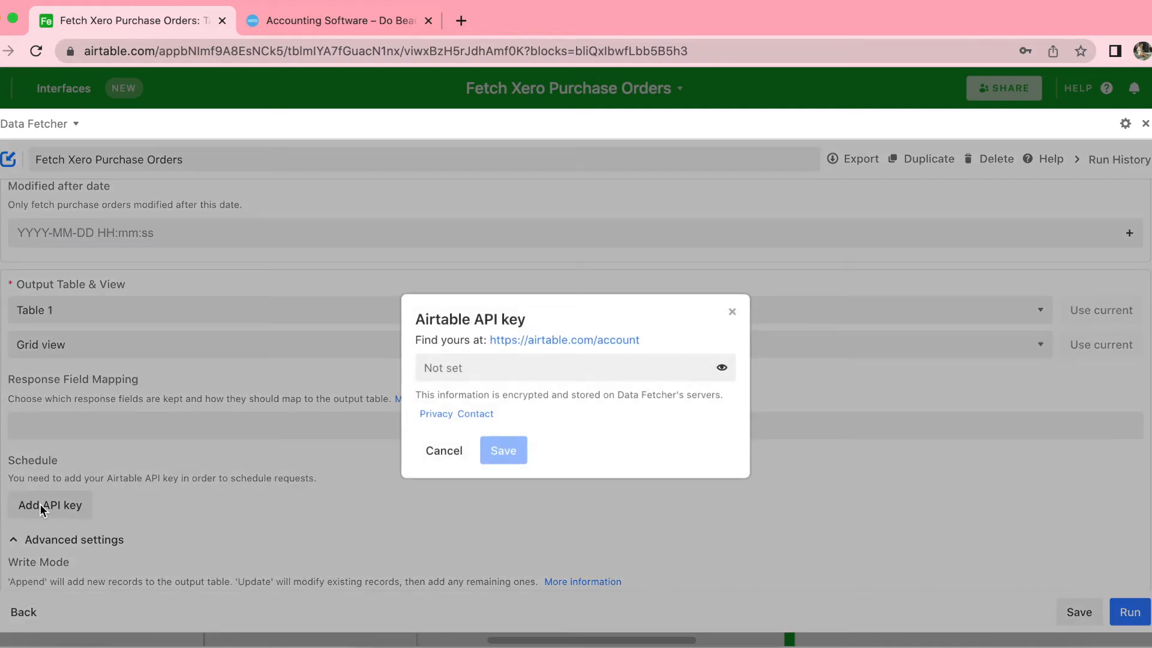
left_click(578, 343)
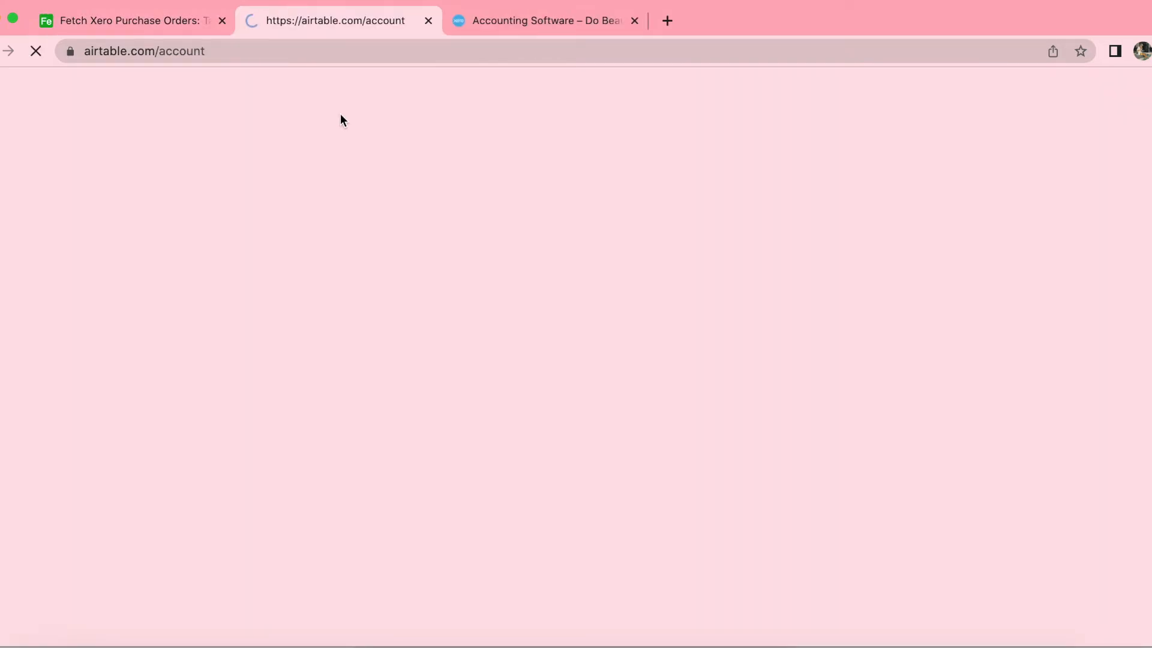
scroll(625, 369, "down", 3)
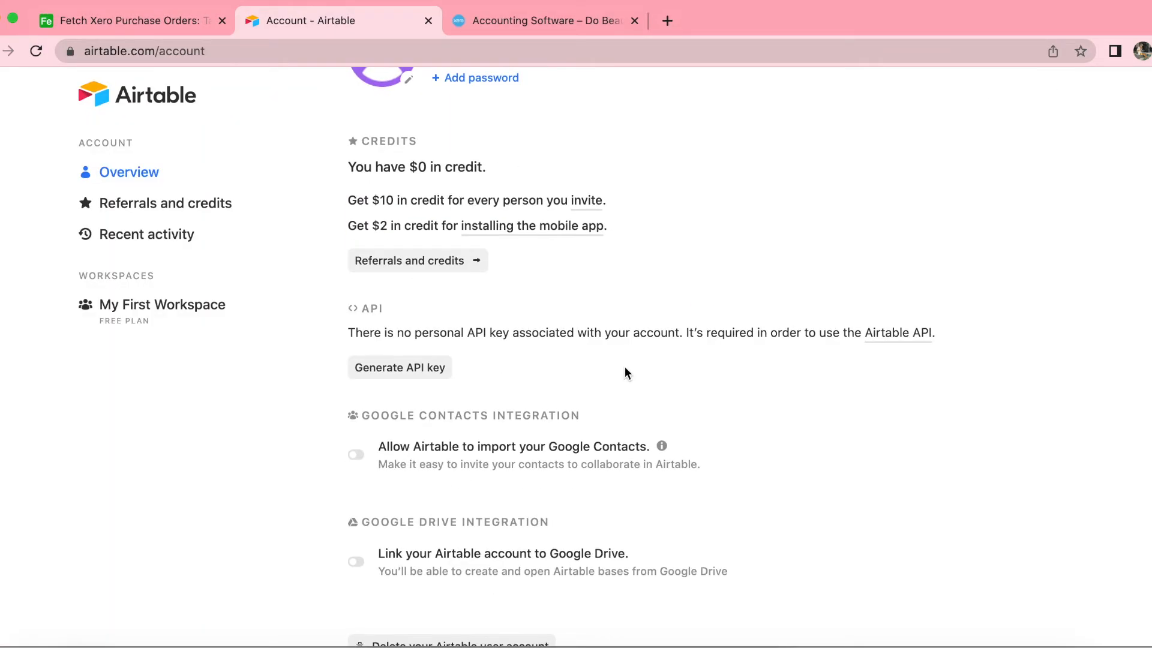
left_click(436, 367)
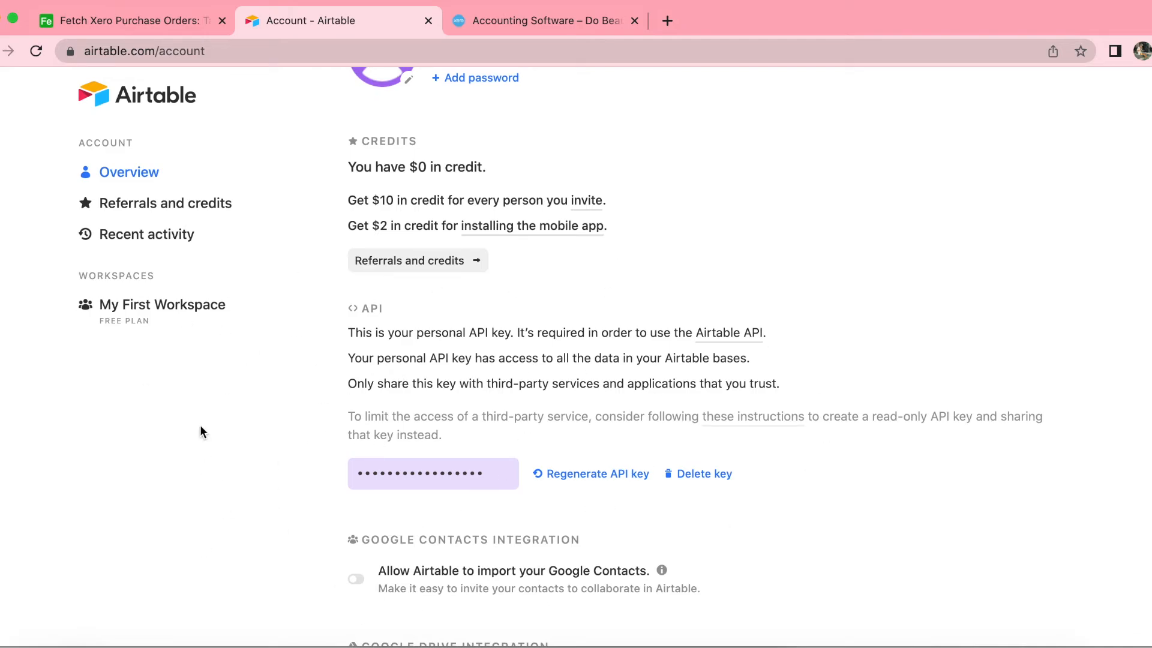
- Return to the Data Fetcher request, paste the Airtable API key into its field and save it
left_click(178, 16)
left_click(502, 361)
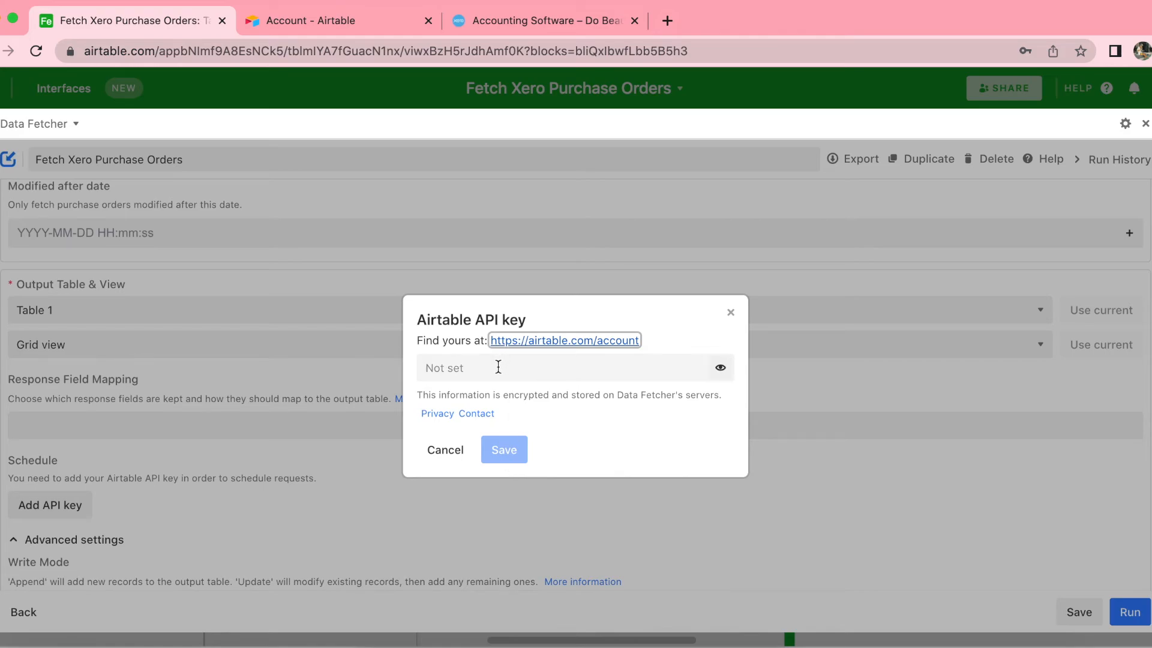
left_click(496, 367)
key("ctrl+v")
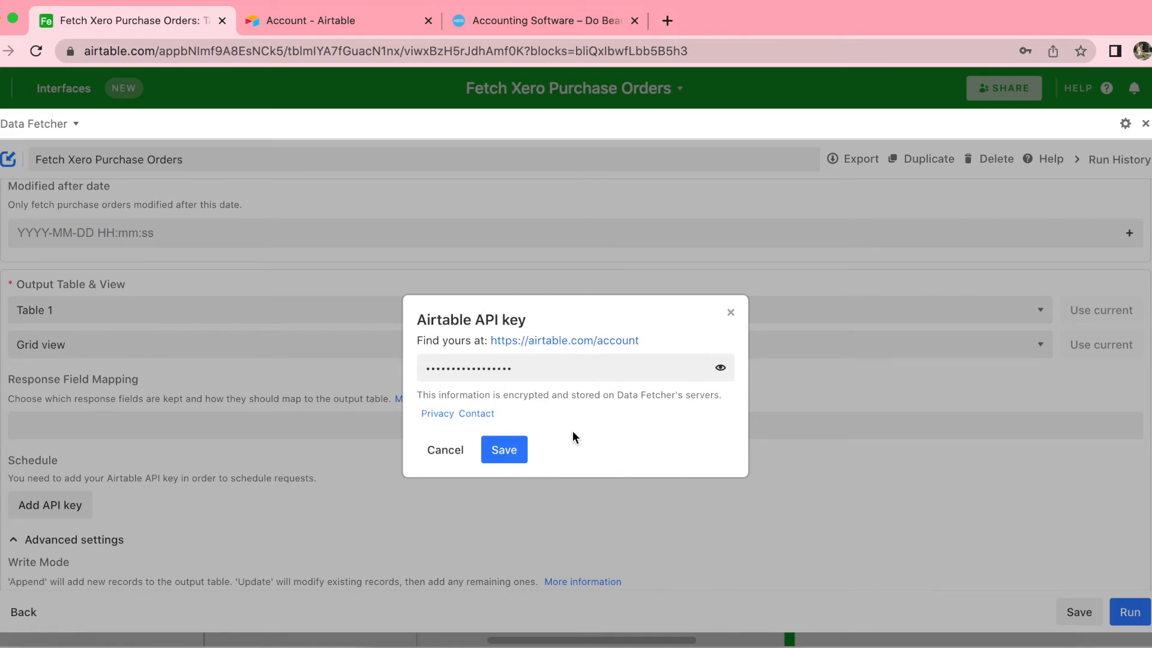
left_click(514, 452)
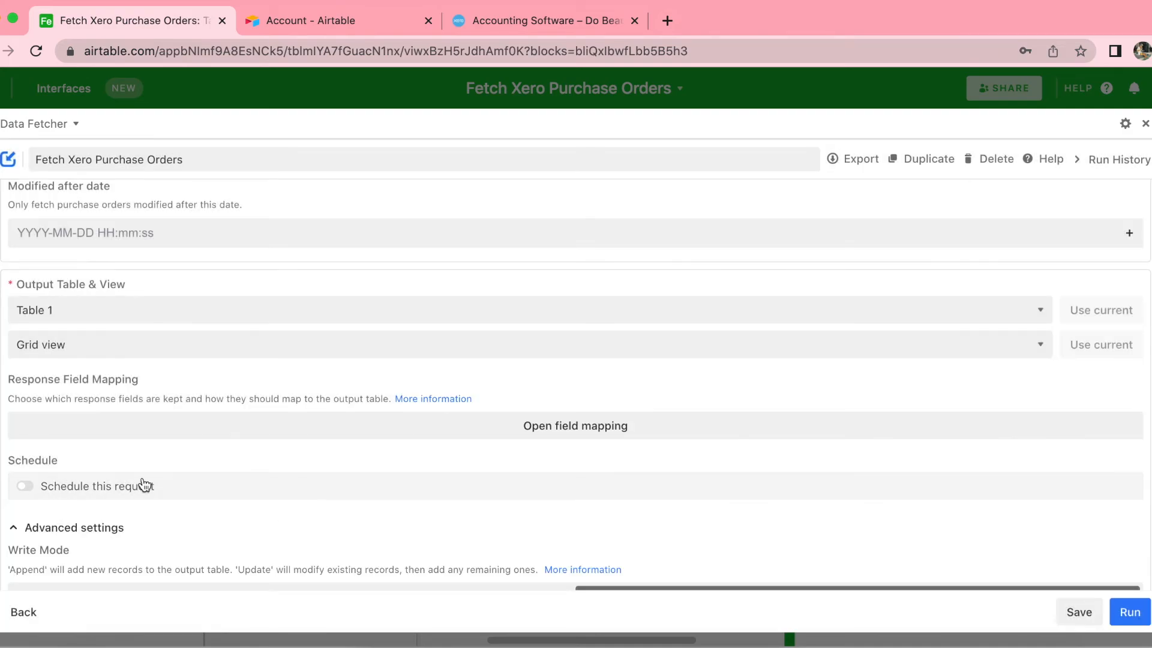
- Schedule the request to repeat every 15 mins on all seven days, including Saturday and Sunday, and save it
left_click(27, 487)
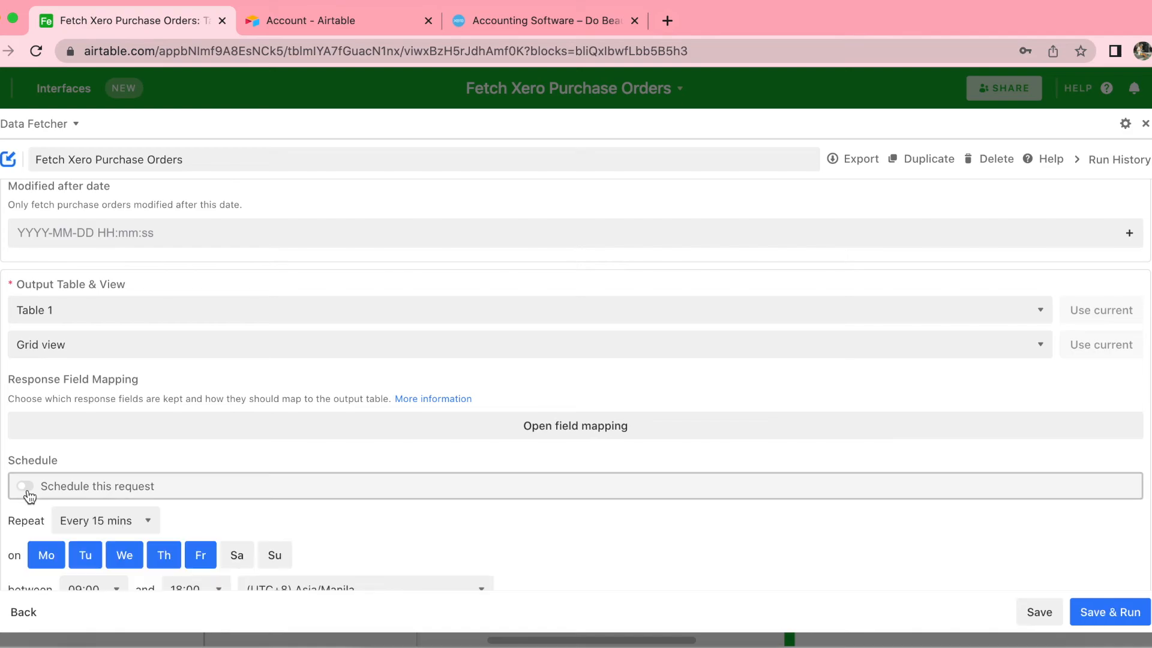
scroll(29, 497, "down", 1)
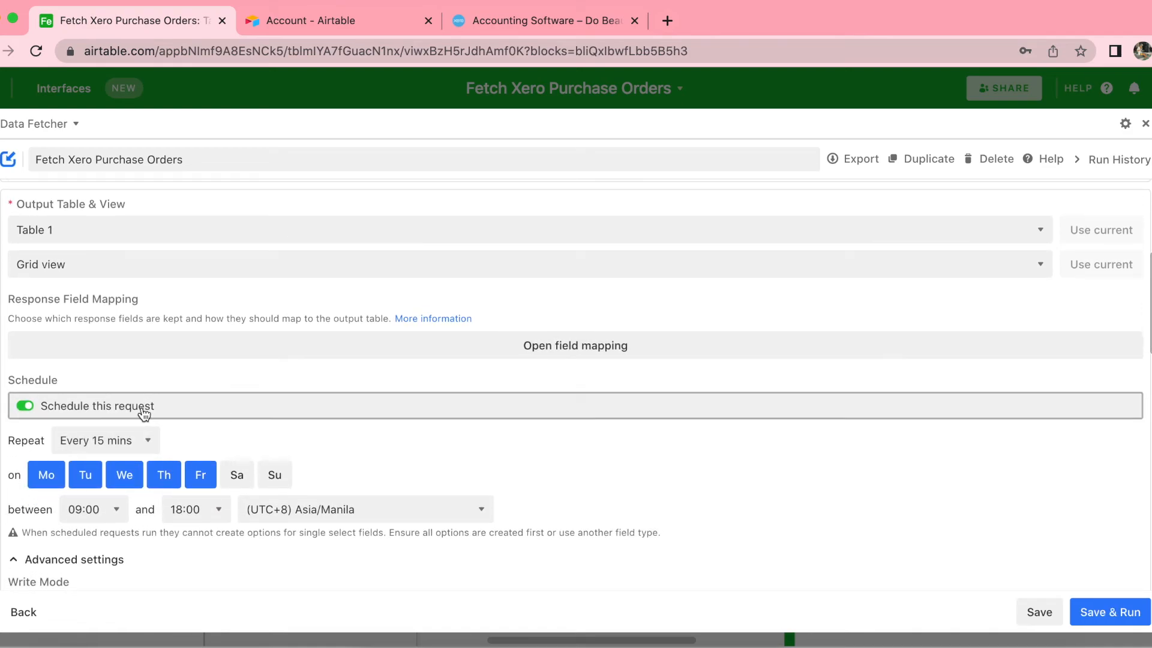
left_click(246, 480)
left_click(271, 477)
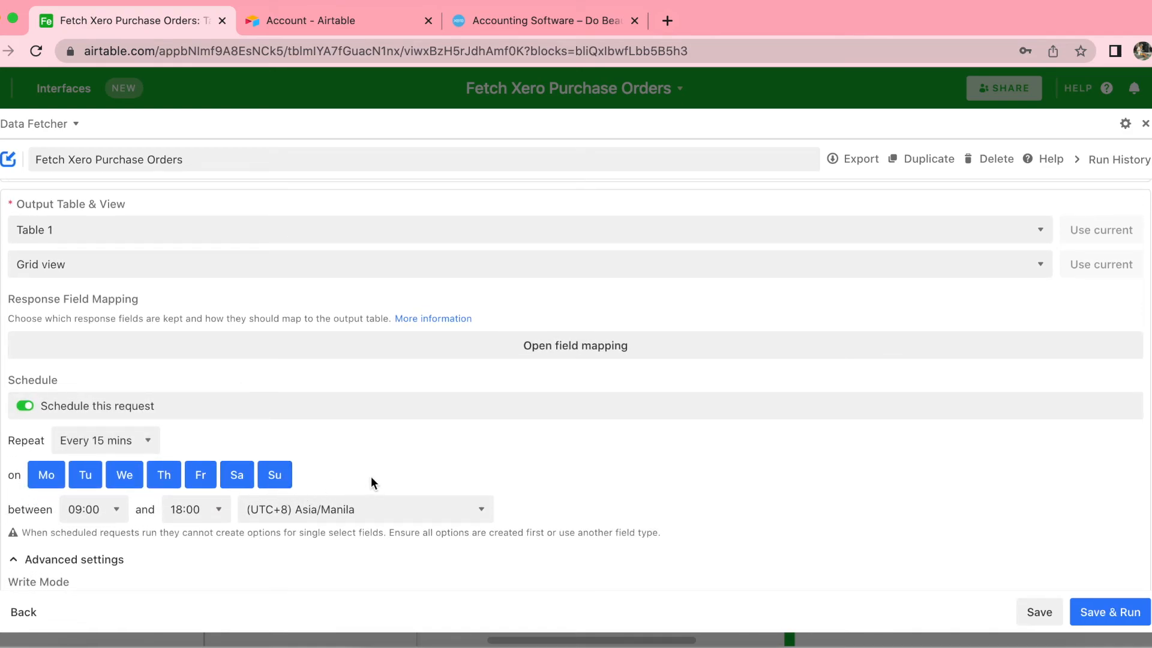
scroll(371, 476, "down", 3)
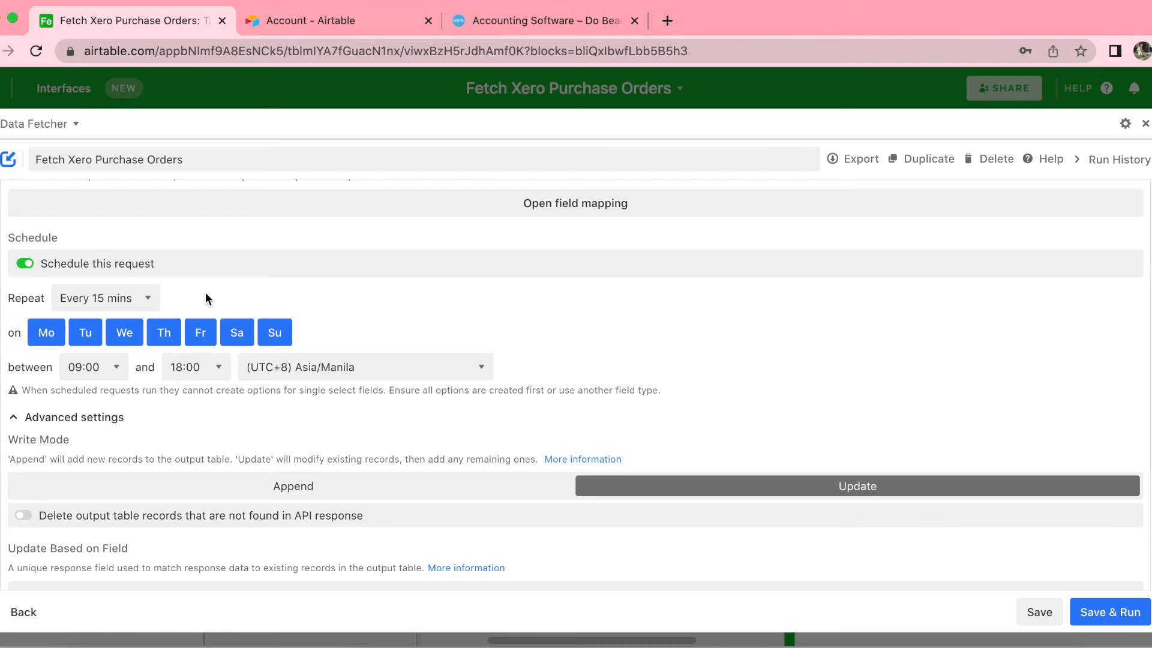
left_click(1031, 622)
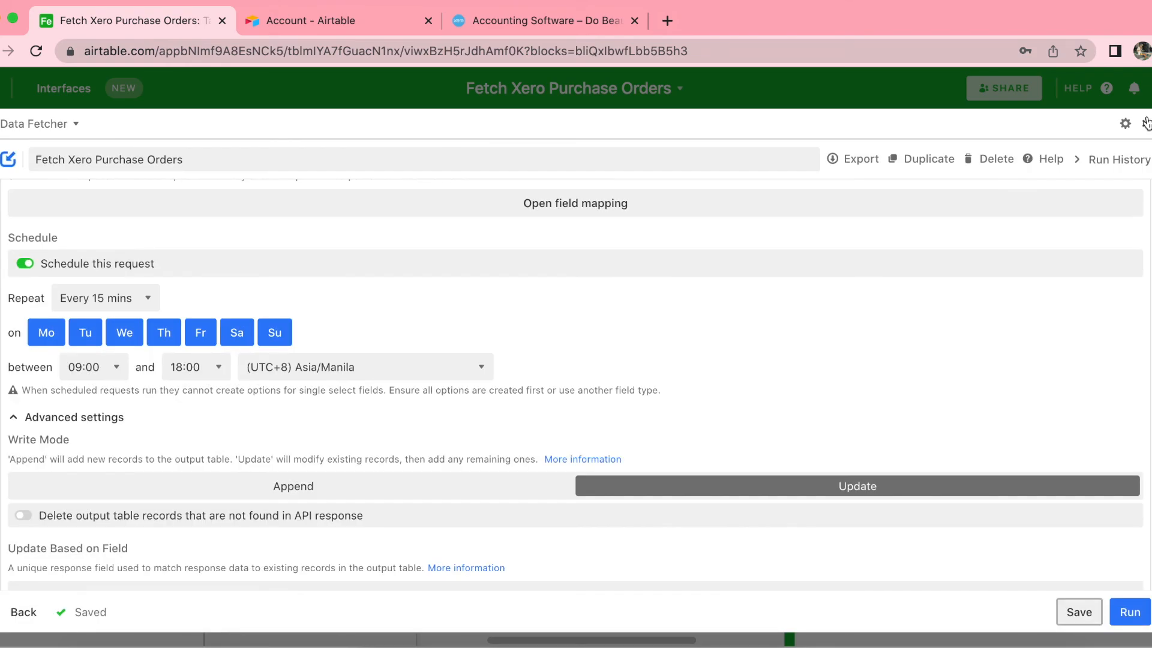
- Leave the full-screen request and review the imported purchase order columns across Table 1
left_click(1146, 123)
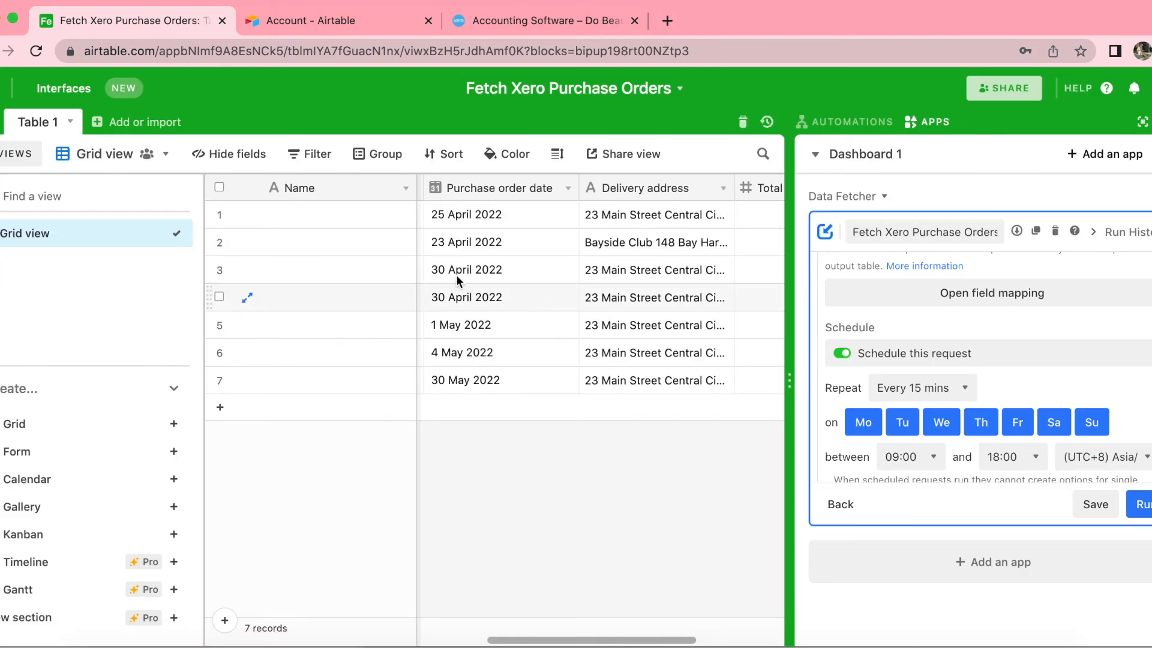
scroll(480, 380, "right", 5)
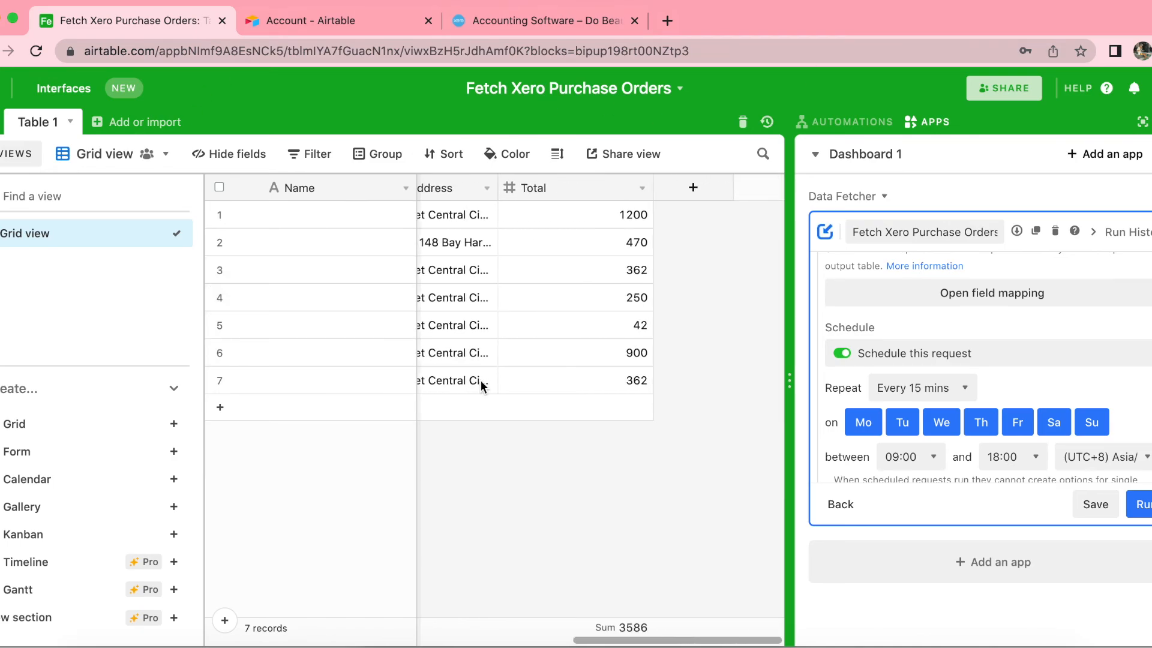
scroll(481, 381, "left", 10)
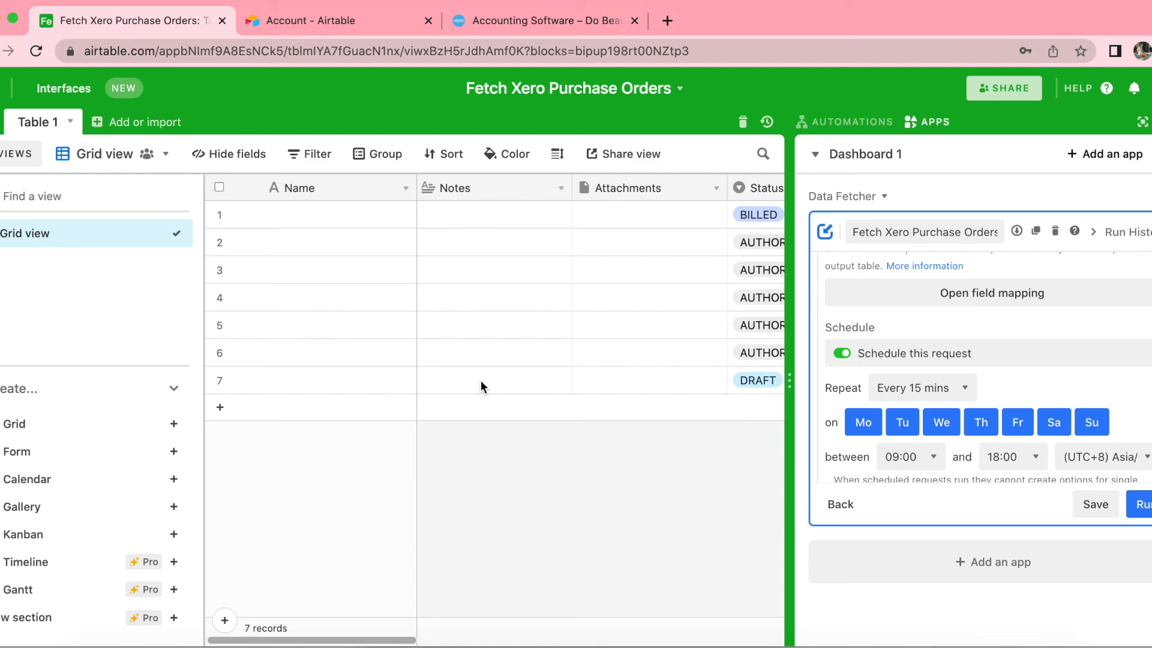
scroll(481, 380, "right", 3)
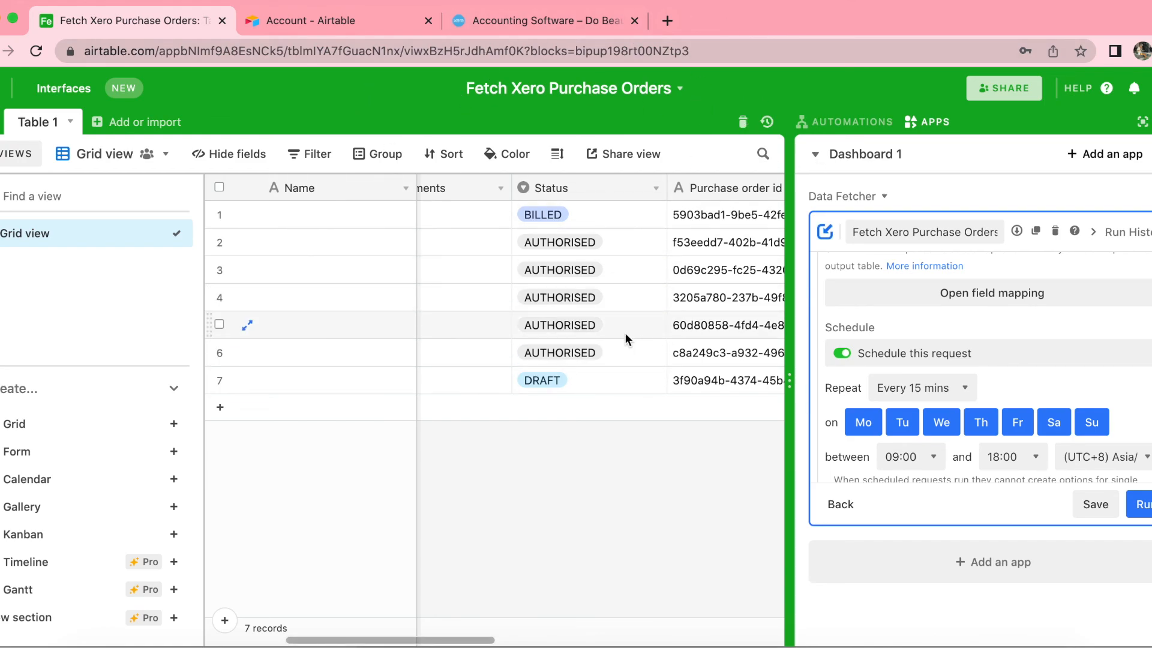
scroll(639, 378, "right", 4)
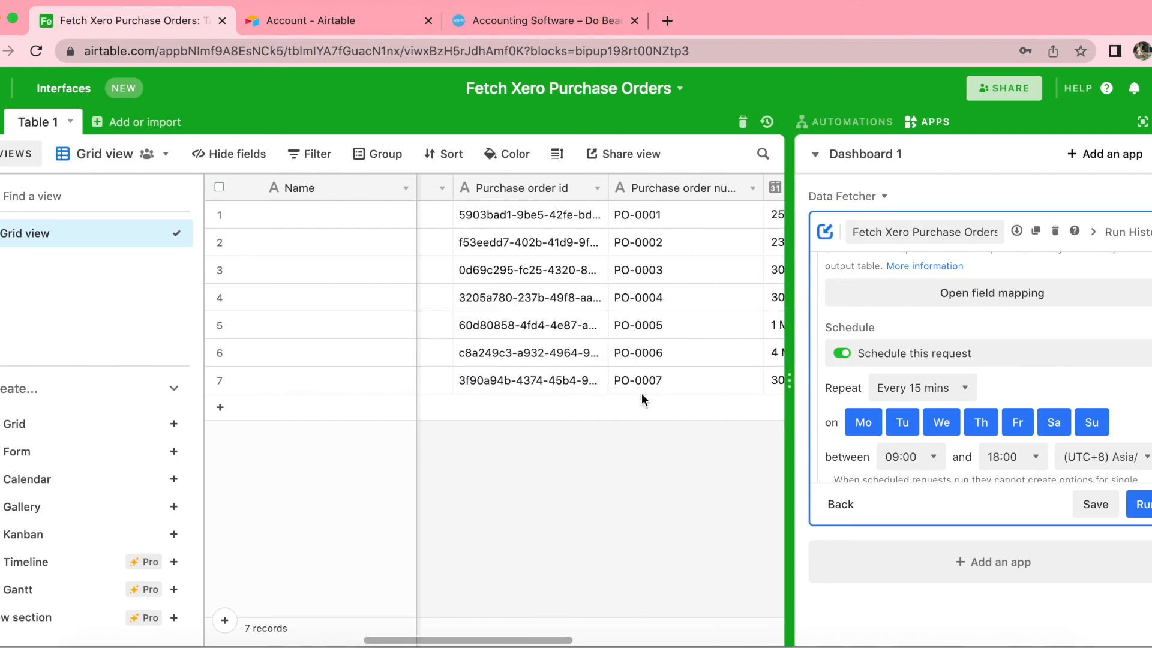